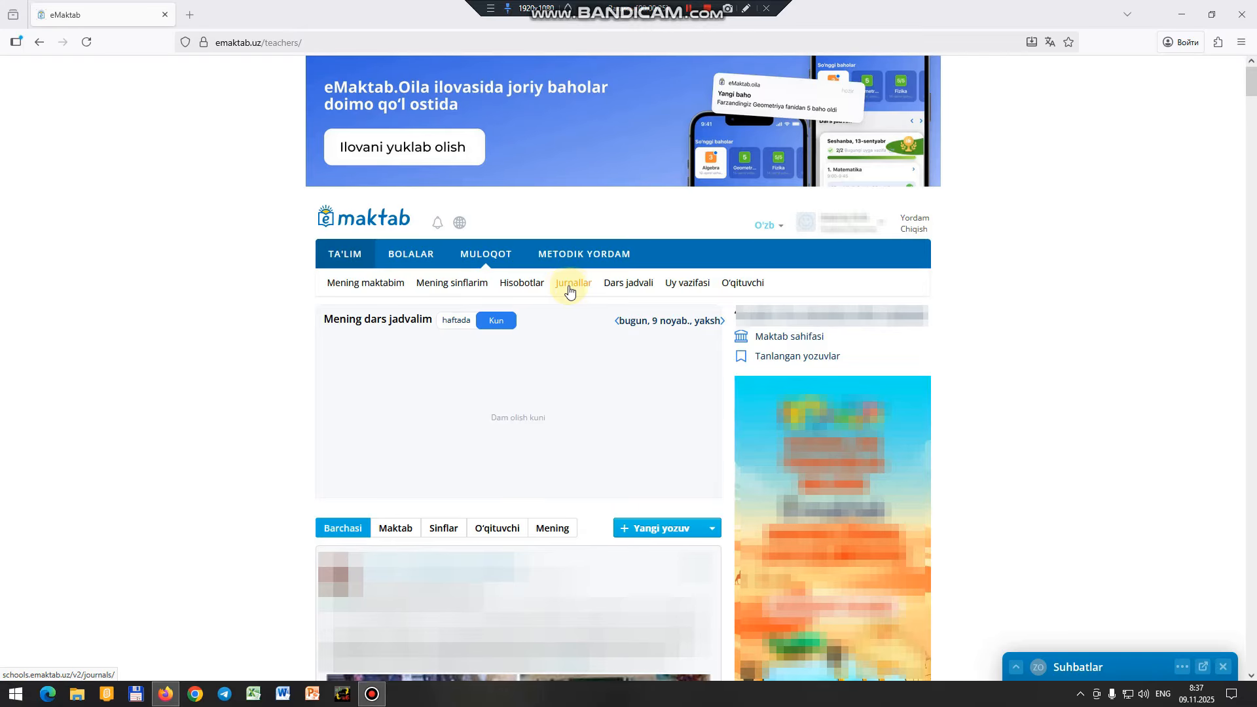
Open the Informatika subject journal of class 5-A and start its ready-made TMR (calendar-thematic plan) import for the second quarter
click(569, 290)
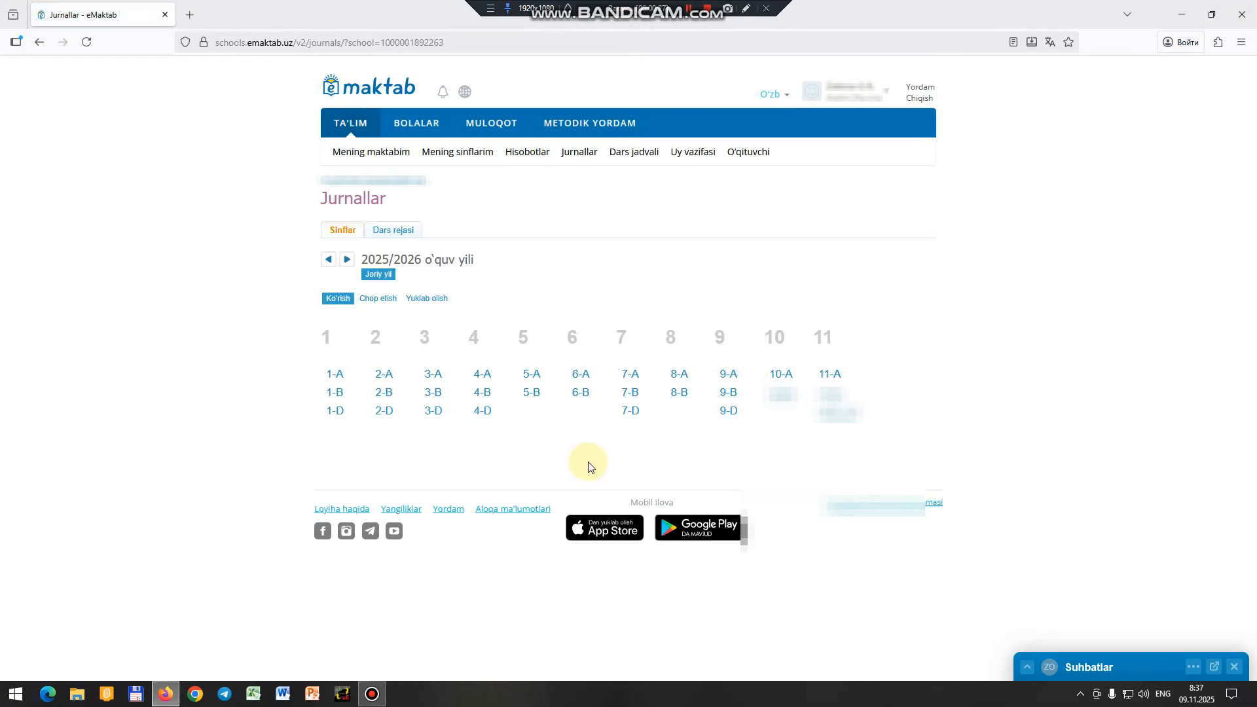
click(532, 378)
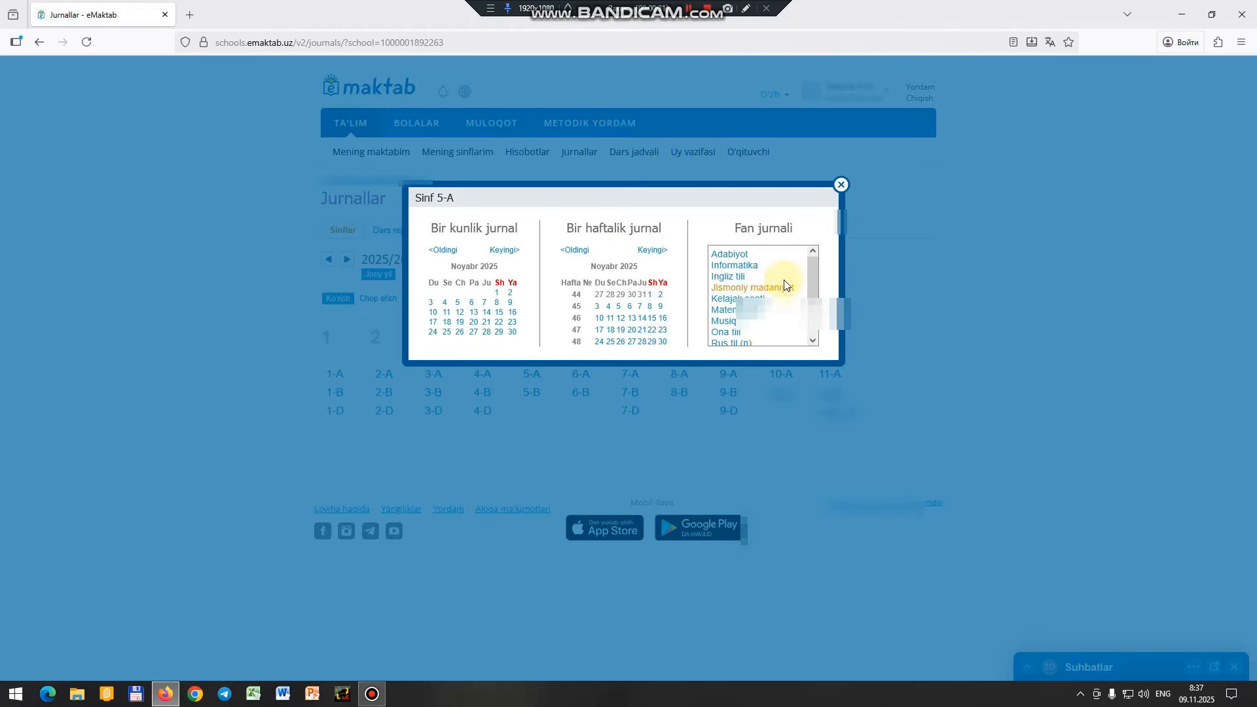
click(744, 269)
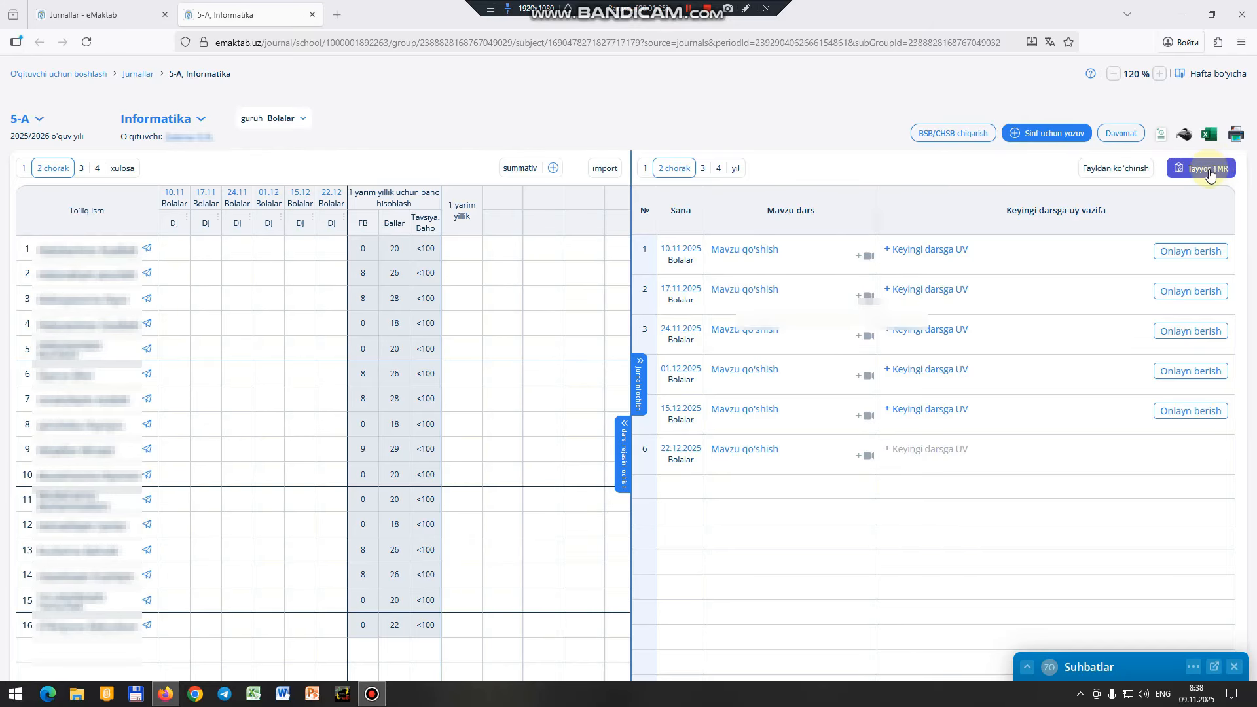
click(1210, 172)
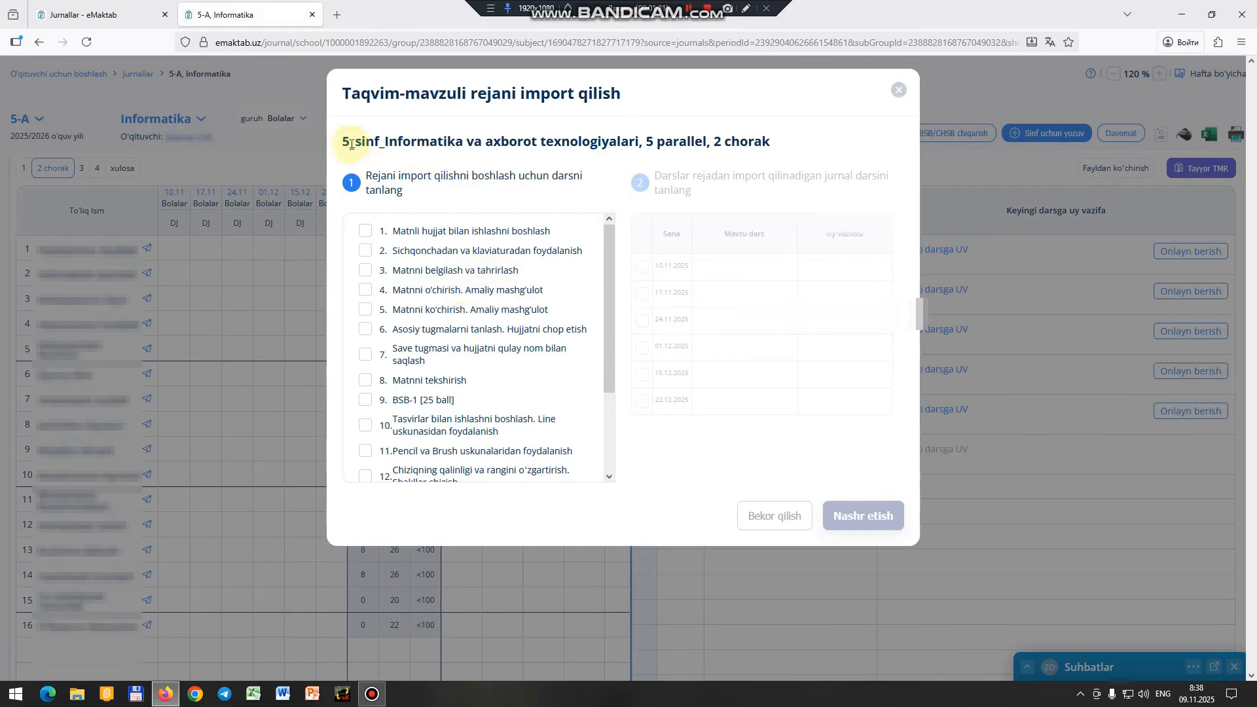
Review the plan's lesson list, start the import from lesson 10, and assign it to the journal lesson dated 10.11.2025
drag(335, 143, 463, 143)
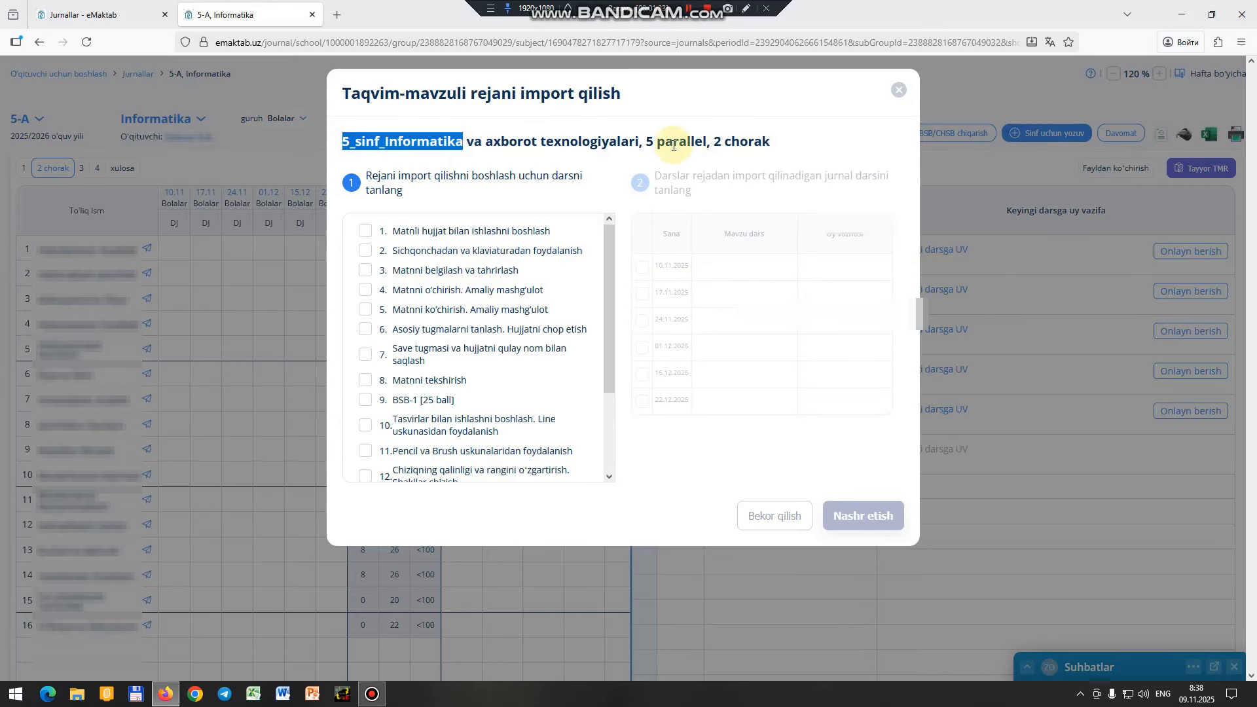
drag(714, 141, 740, 142)
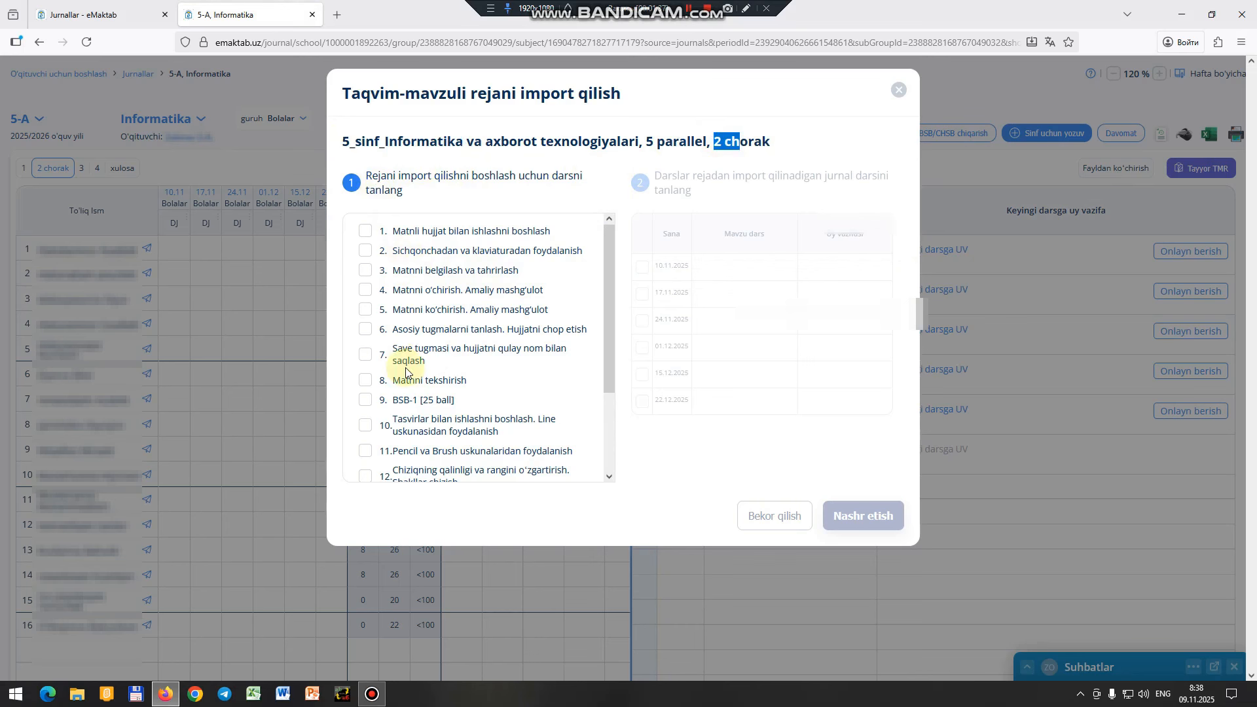
scroll(405, 372, down, 3)
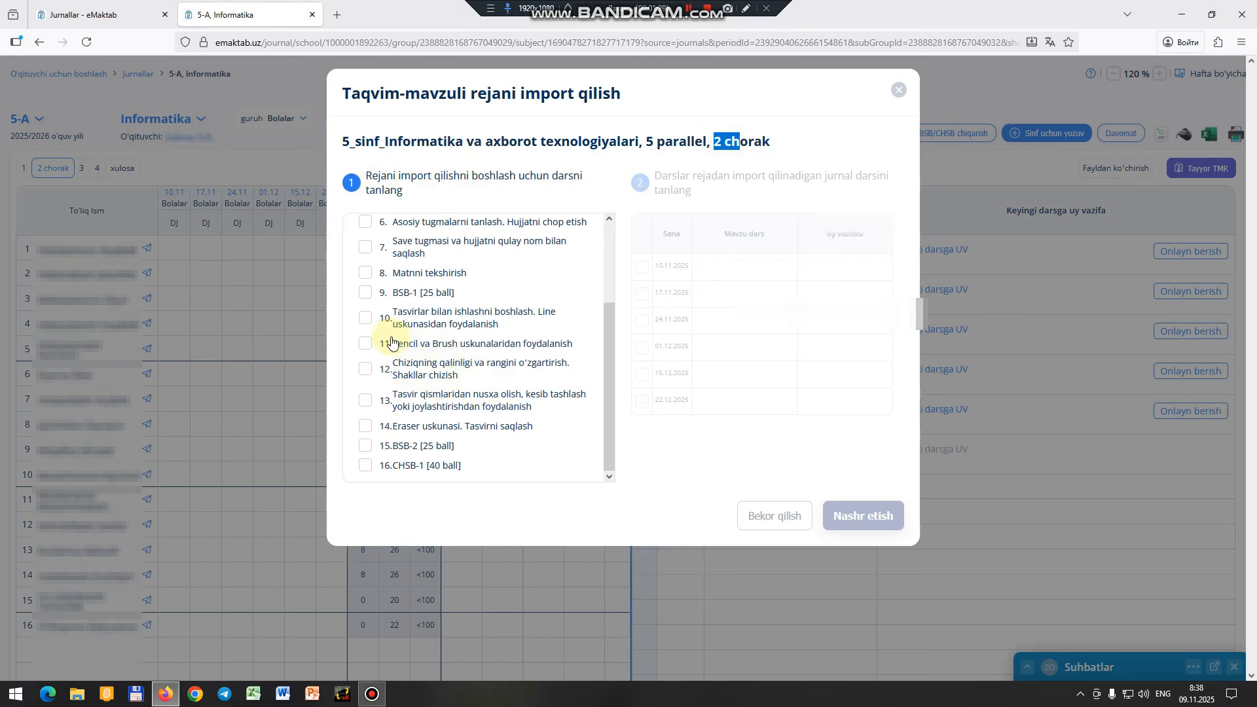
scroll(455, 301, up, 3)
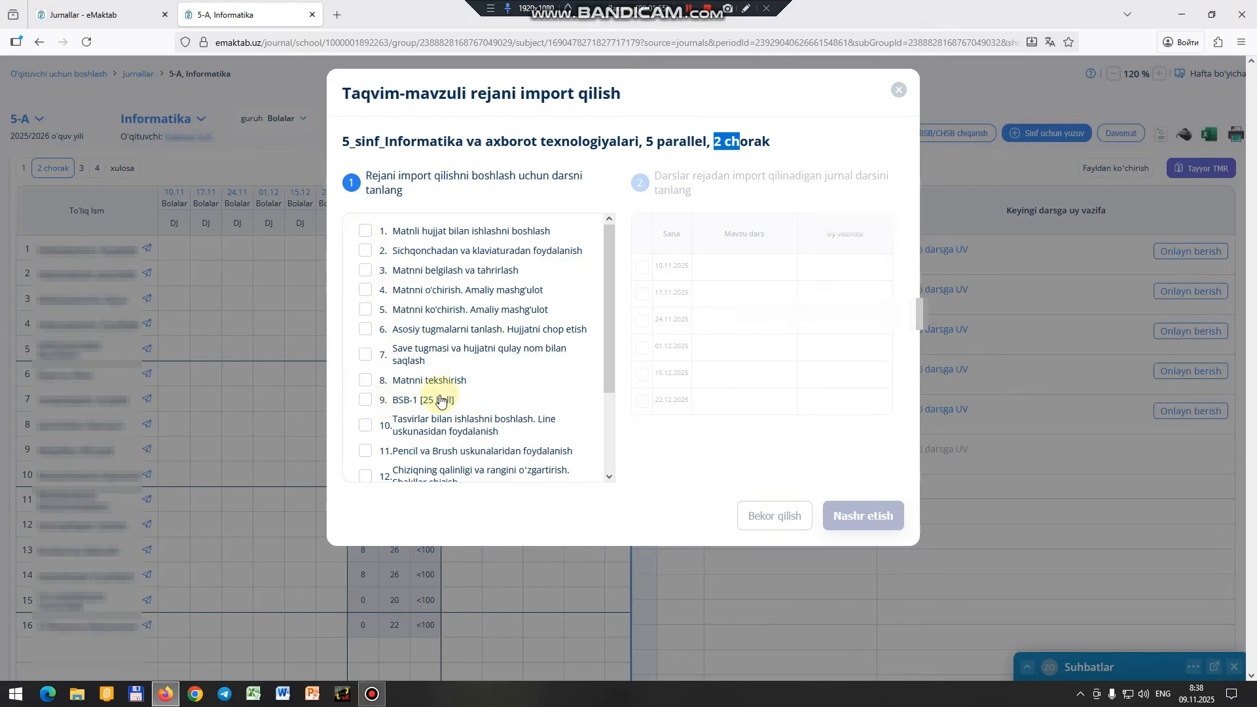
scroll(440, 401, down, 3)
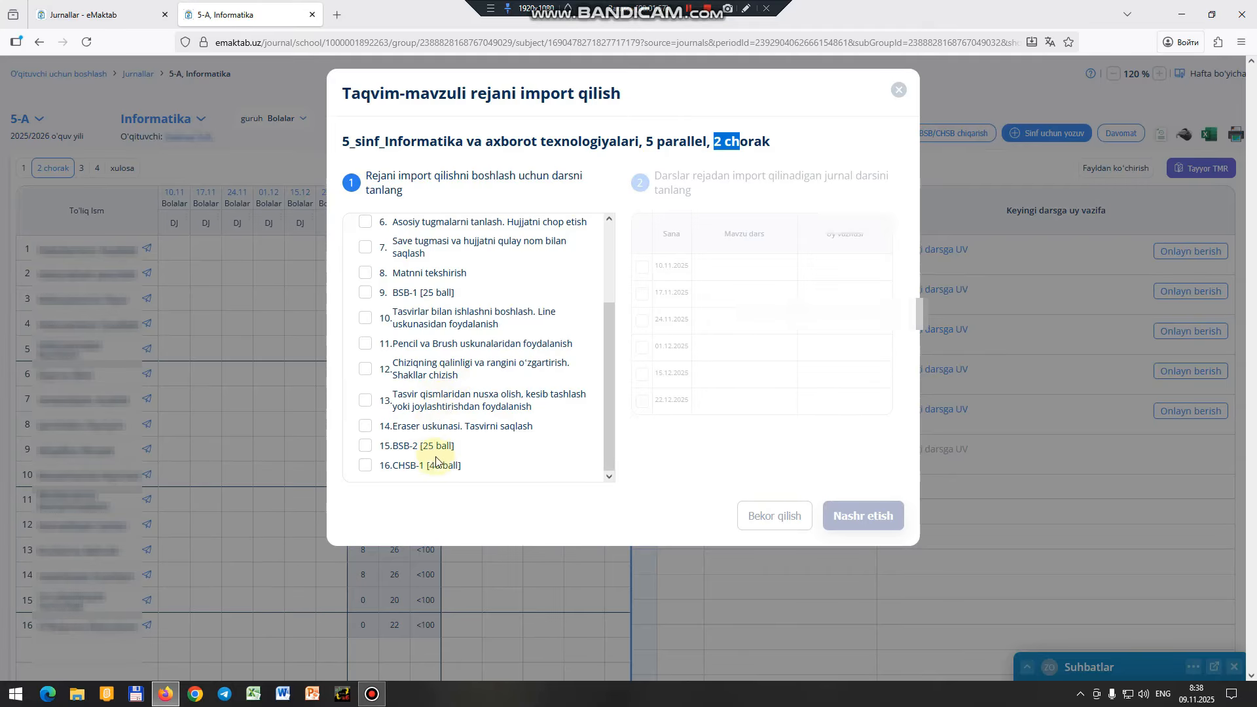
click(365, 320)
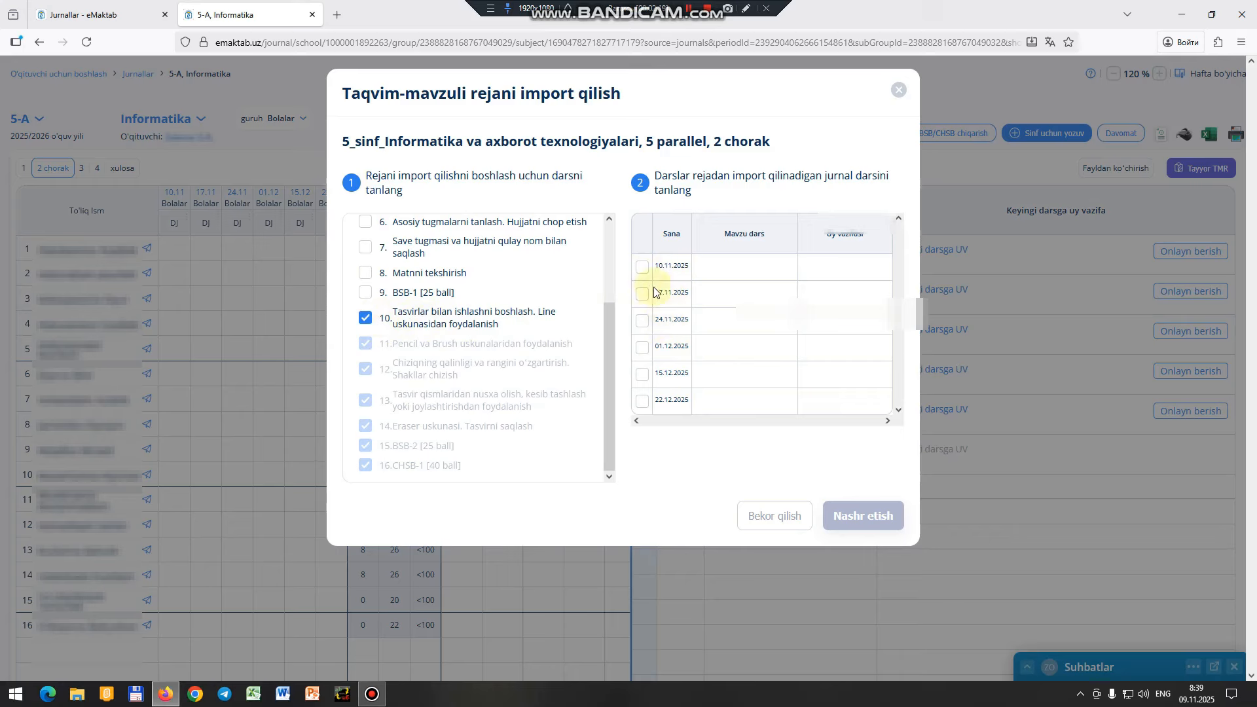
click(643, 268)
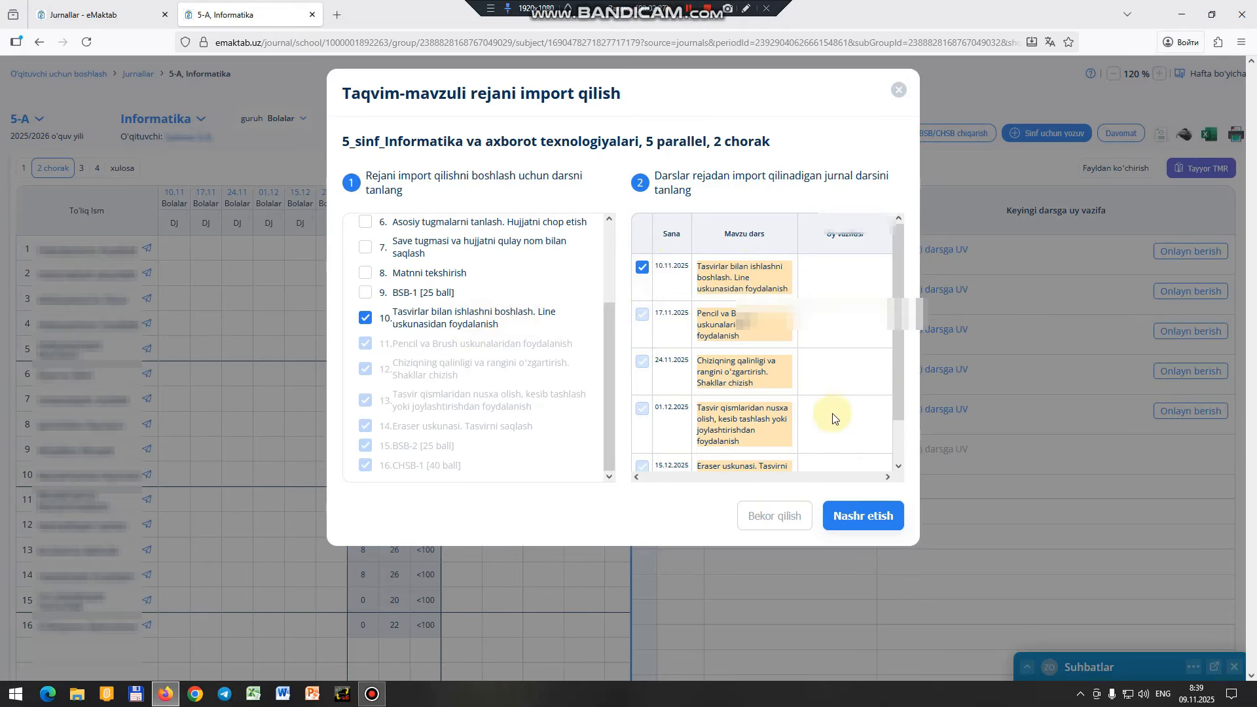
Check the topics assigned to each journal date, publish the plan import, and dismiss the completion notice
scroll(818, 405, down, 1)
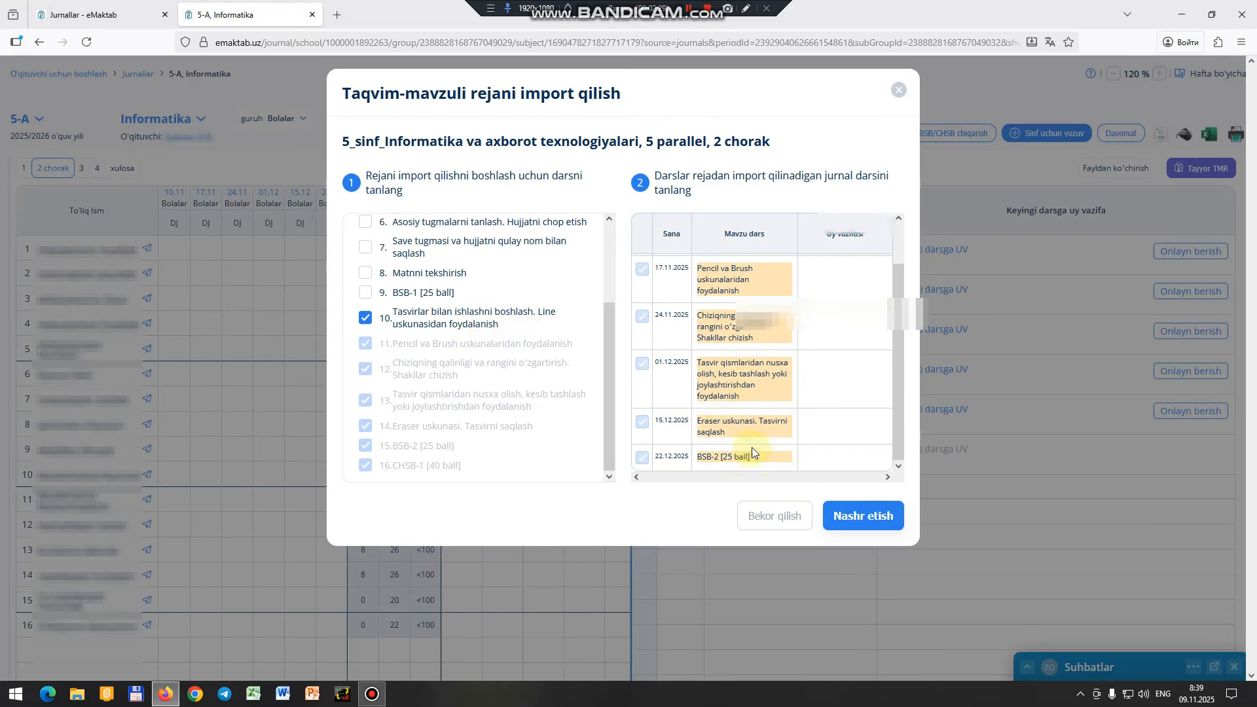
scroll(743, 416, up, 1)
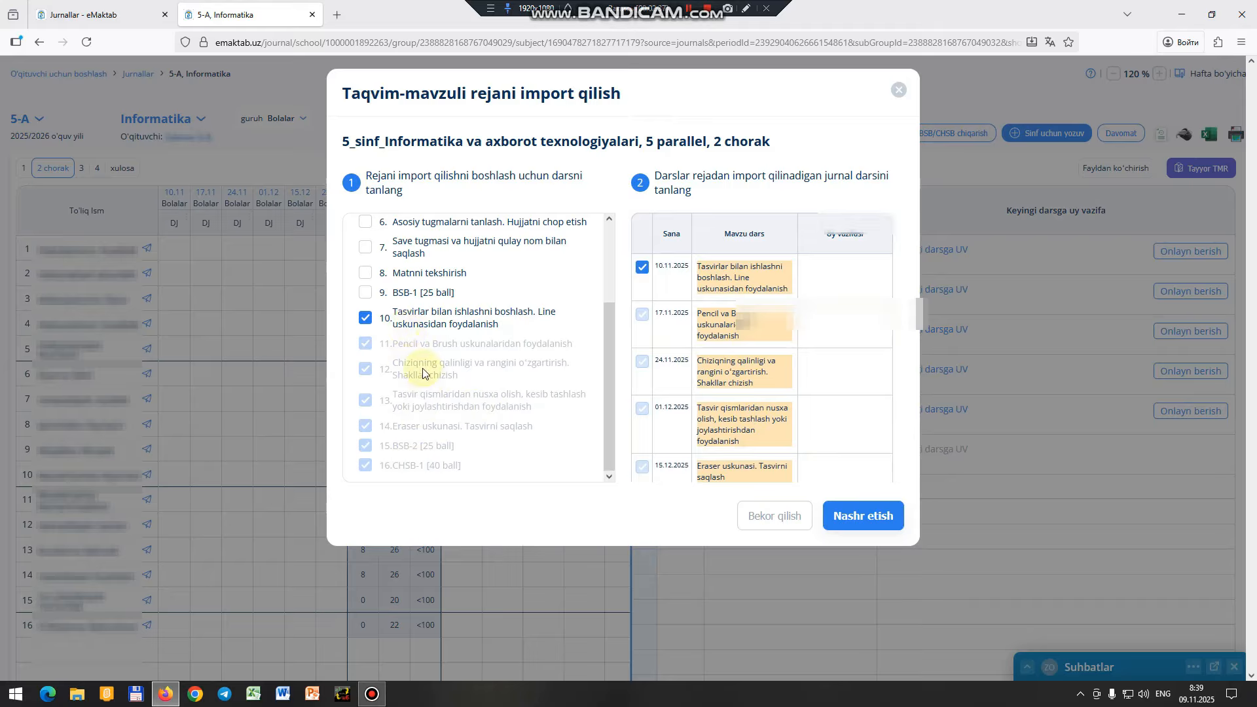
scroll(779, 349, down, 1)
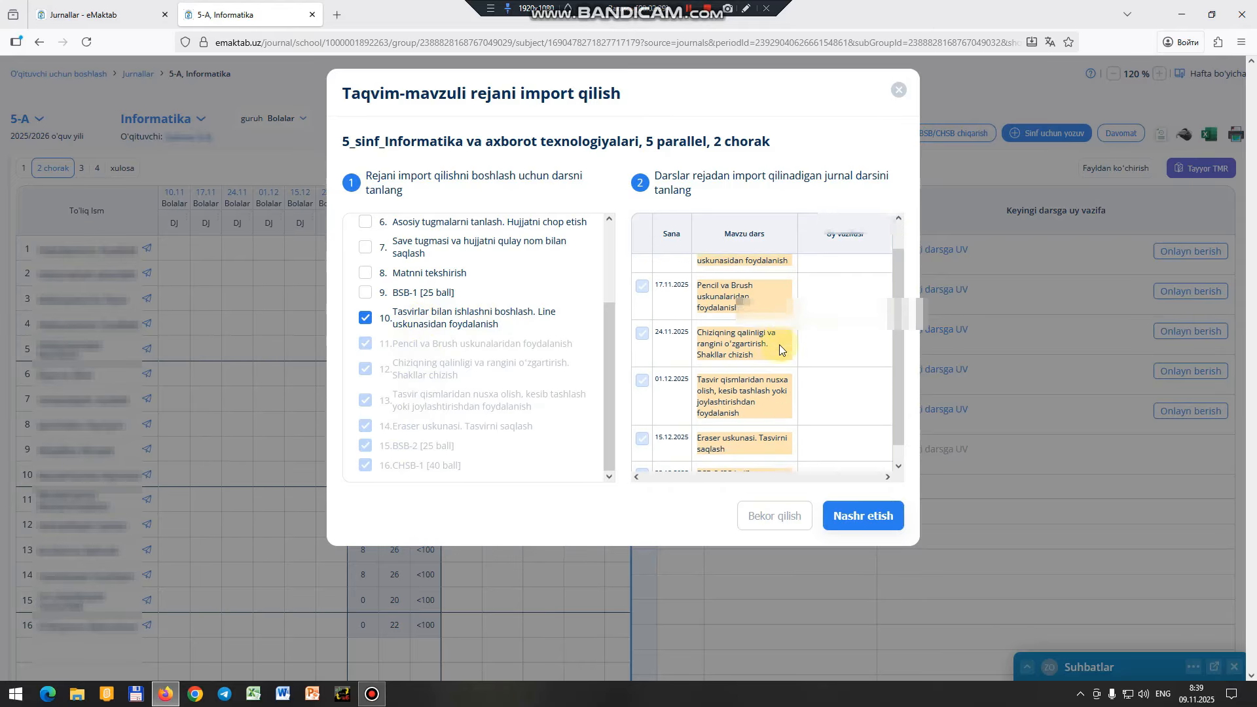
scroll(779, 349, down, 1)
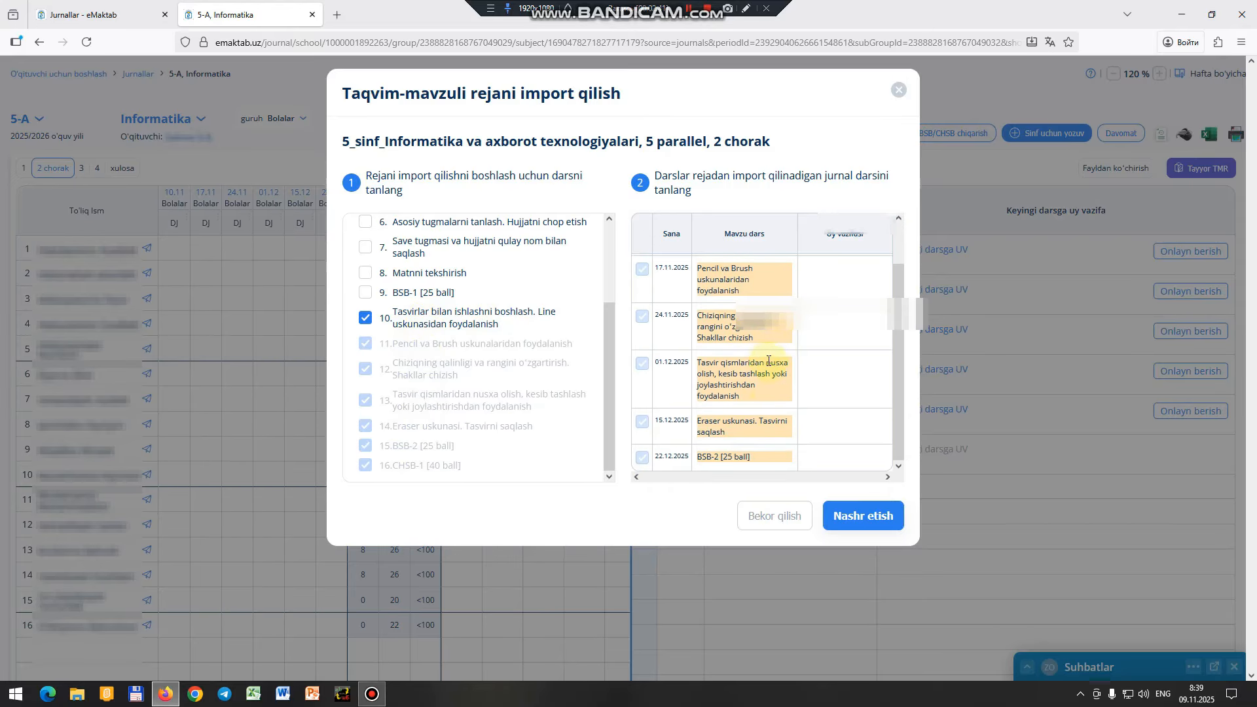
scroll(768, 361, up, 2)
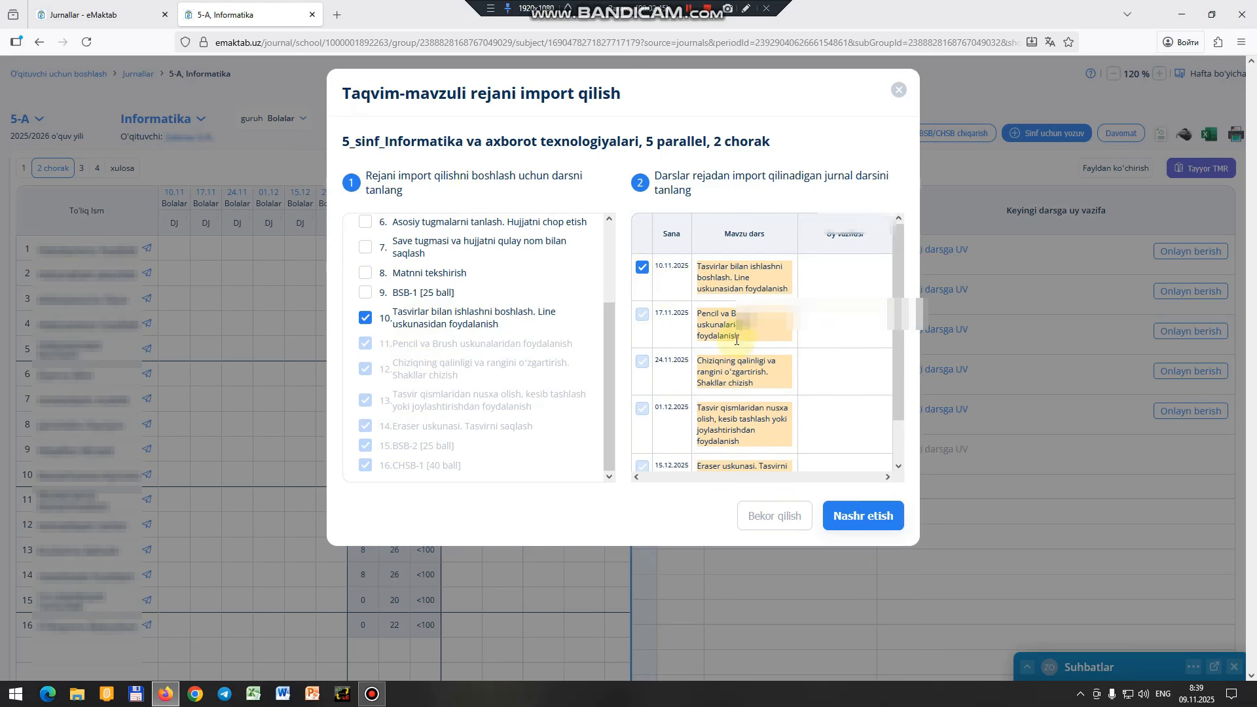
scroll(725, 355, down, 2)
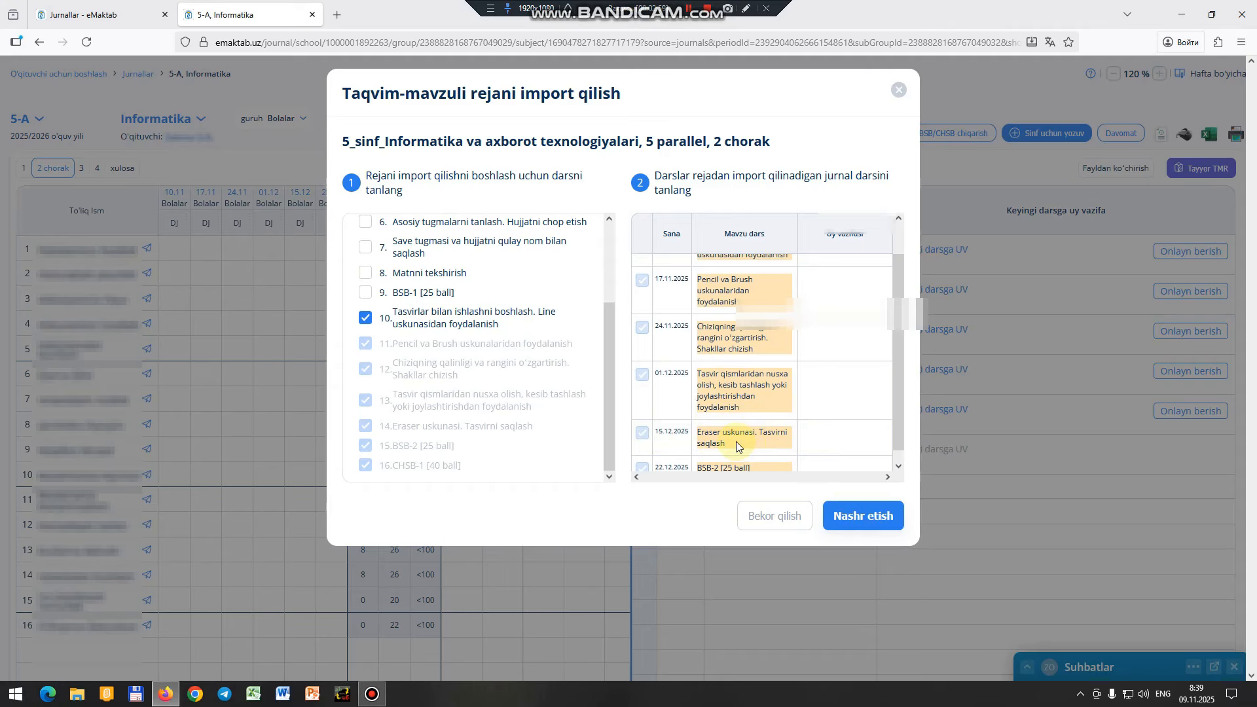
click(870, 518)
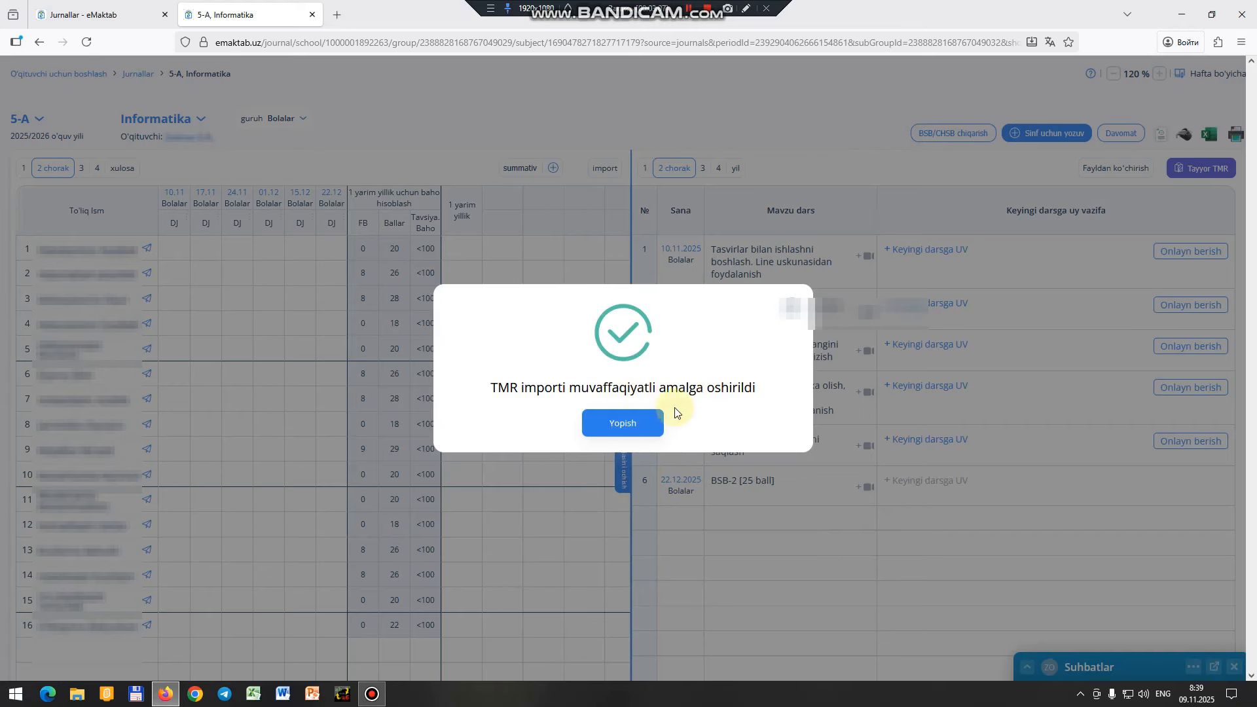
click(637, 429)
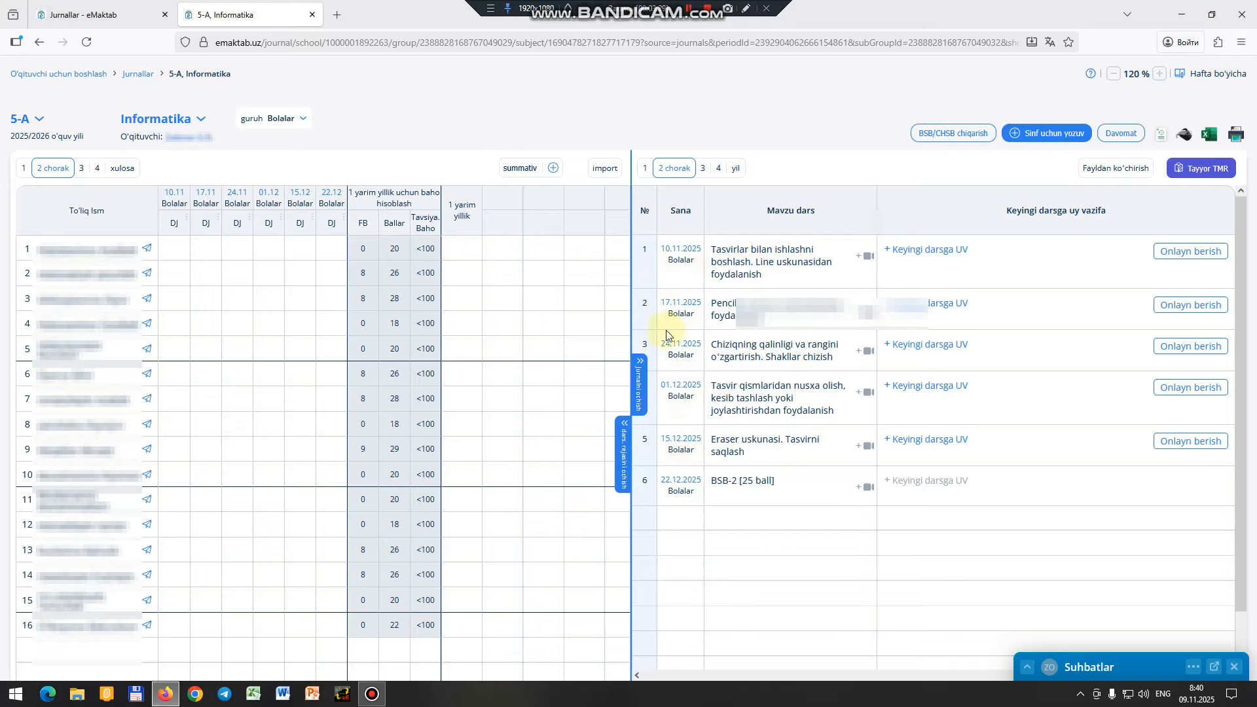
Cut the topic text "BSB-2 [25 ball]" out of the 22.12.2025 lesson
click(780, 485)
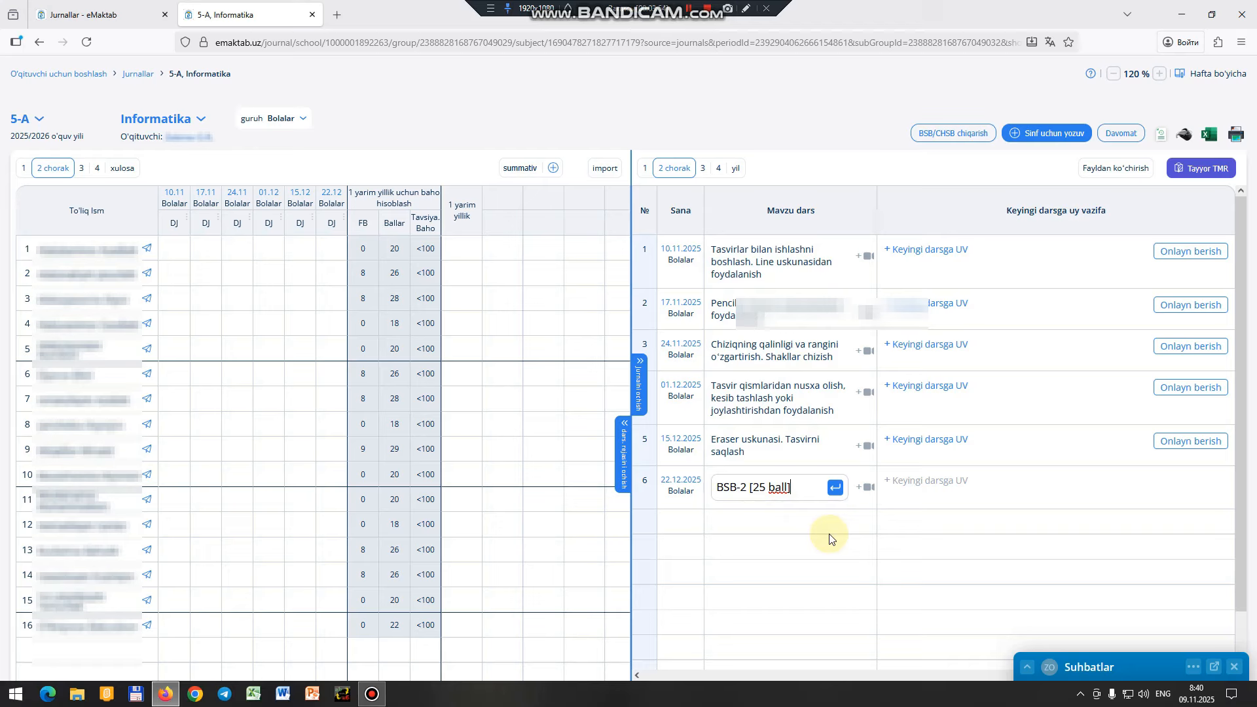
click(835, 487)
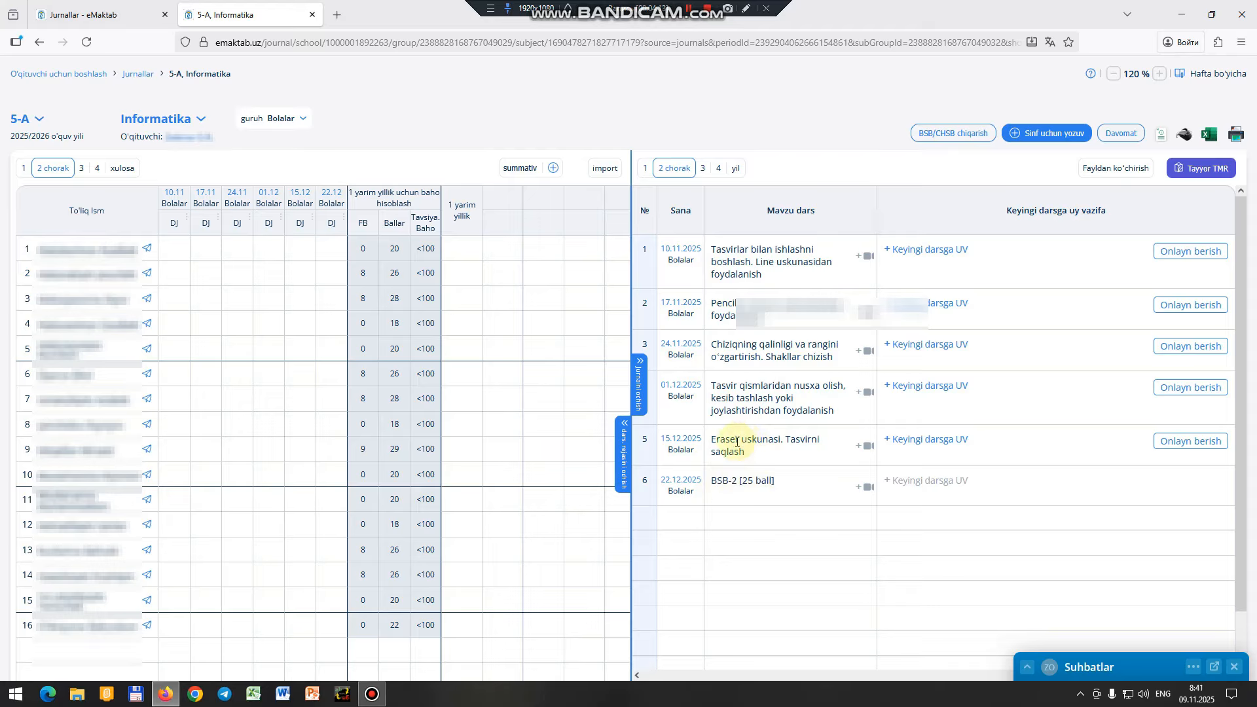
click(776, 484)
drag(792, 490, 715, 488)
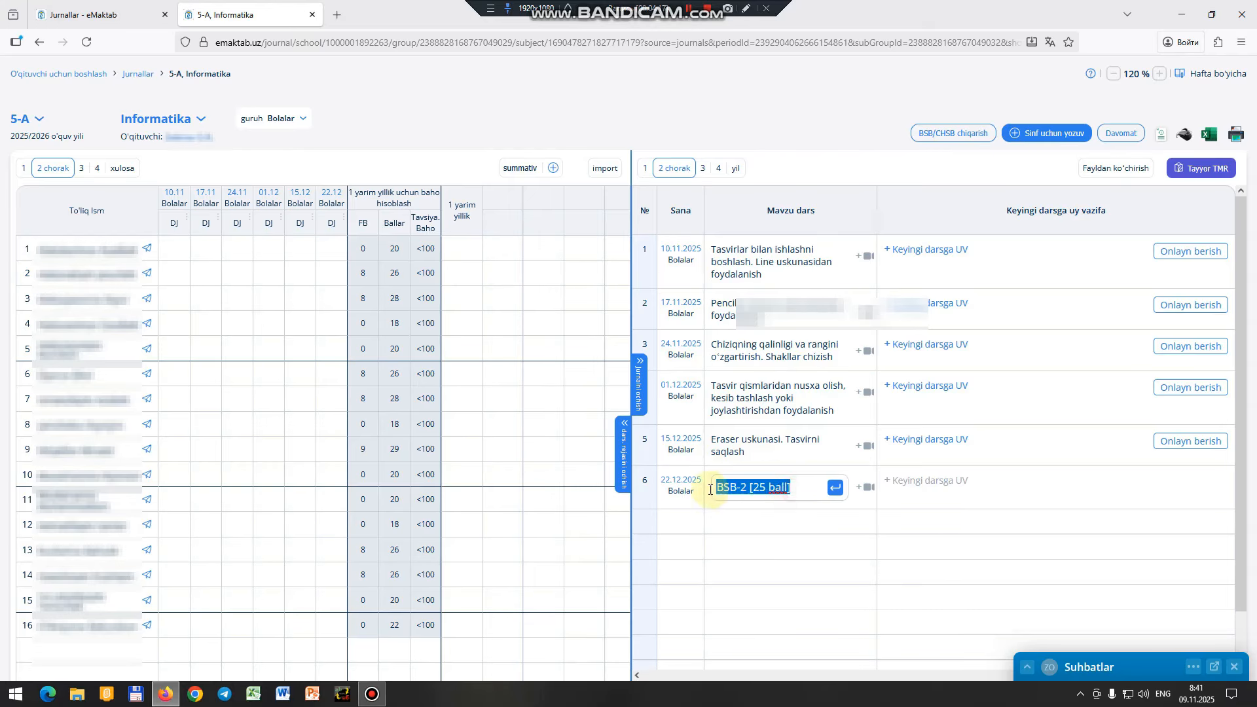
right_click(744, 489)
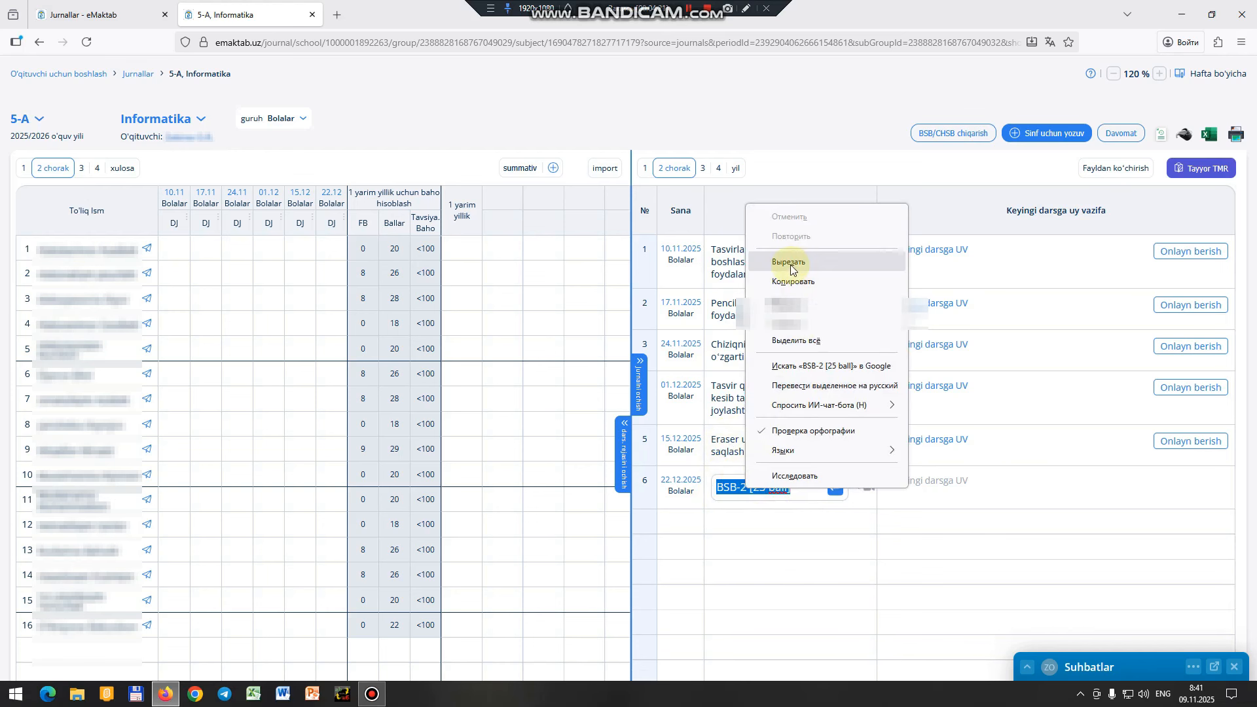
click(792, 263)
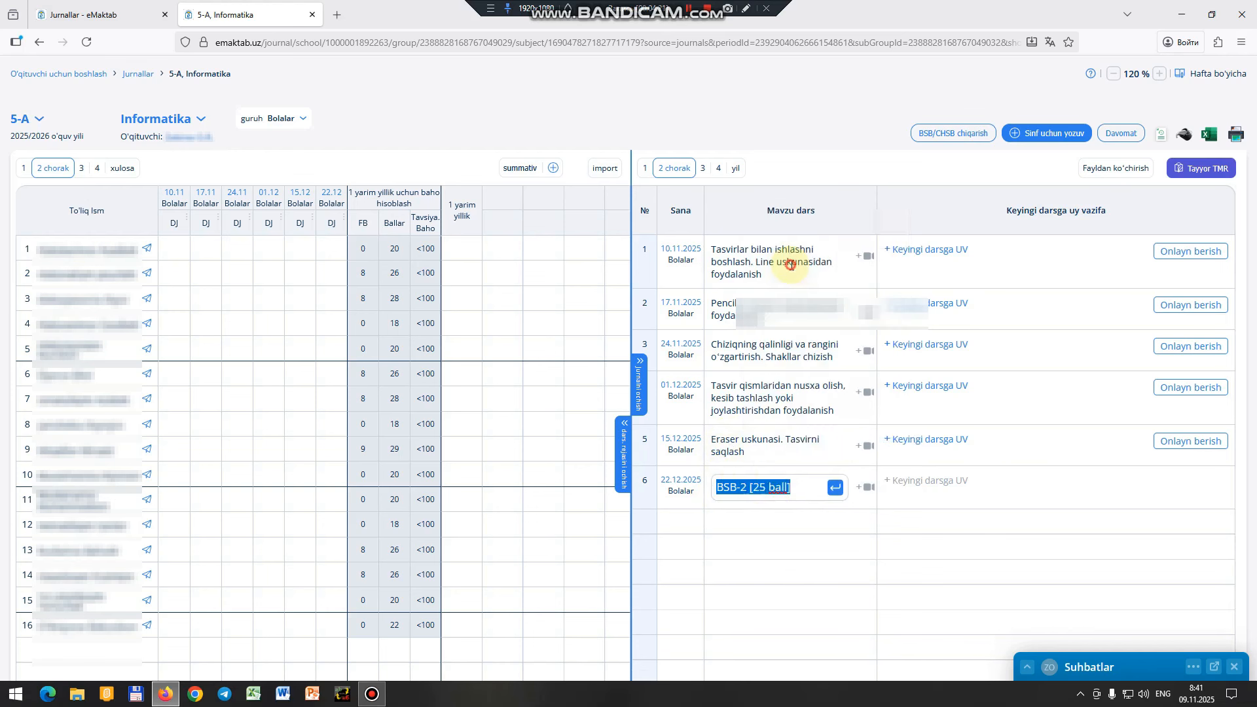
Append "/ BSB-2 [25 ball]" to the topic of the 15.12.2025 lesson, pasting the cut text, and save it
click(753, 453)
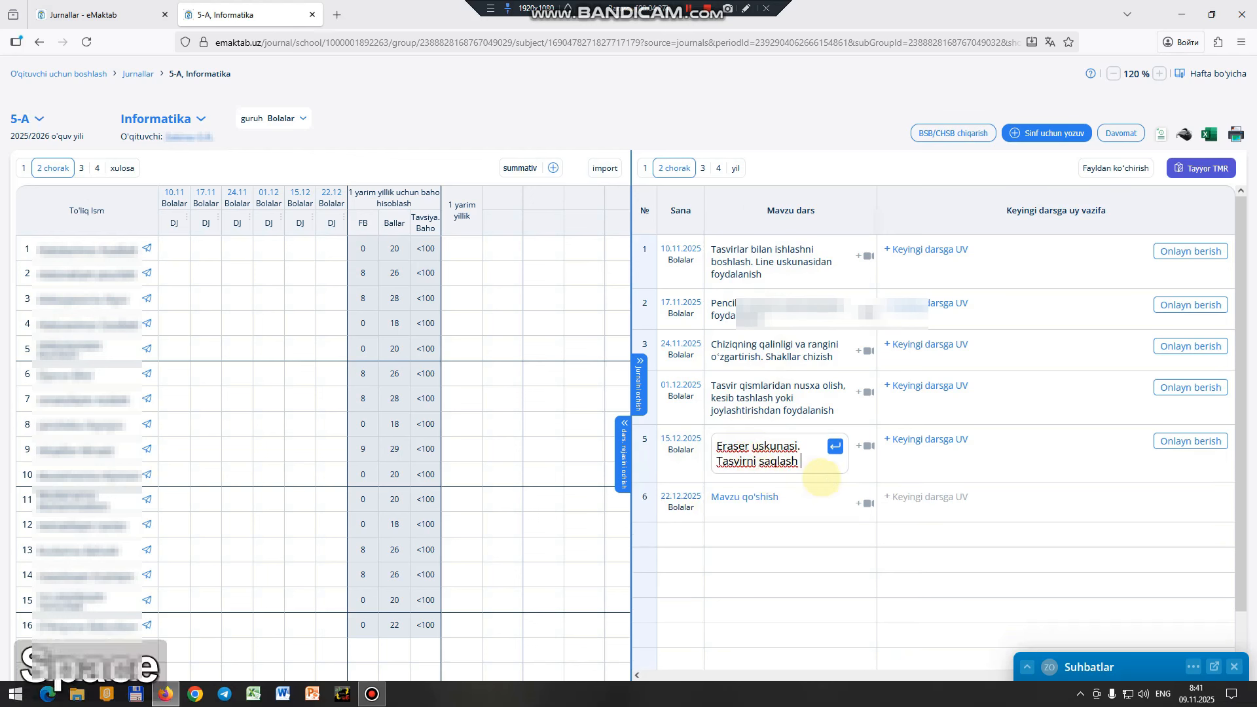
text(/)
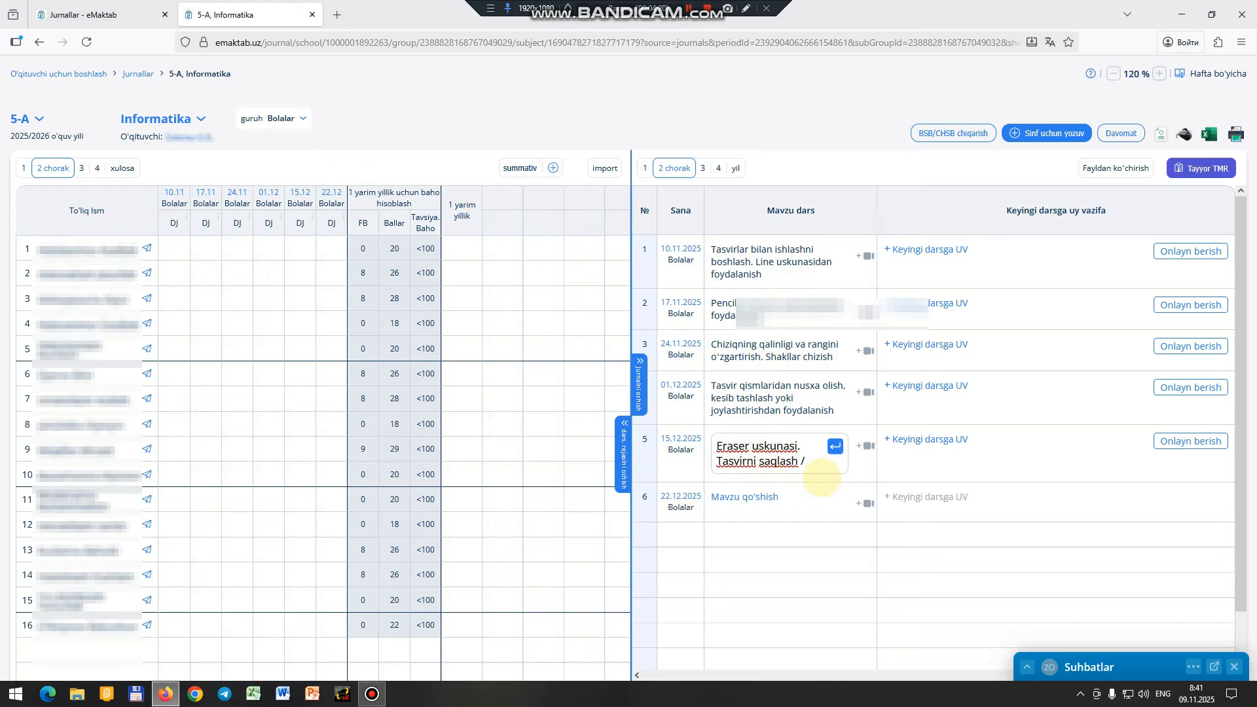
right_click(811, 461)
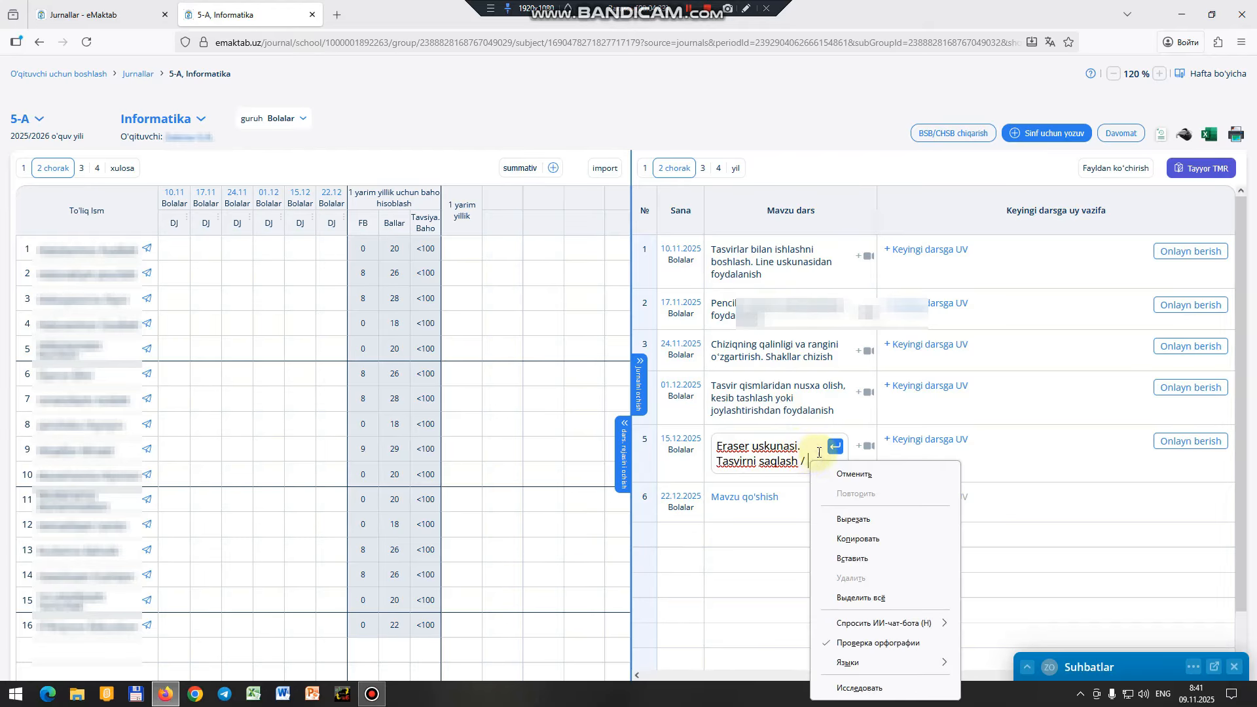
click(852, 559)
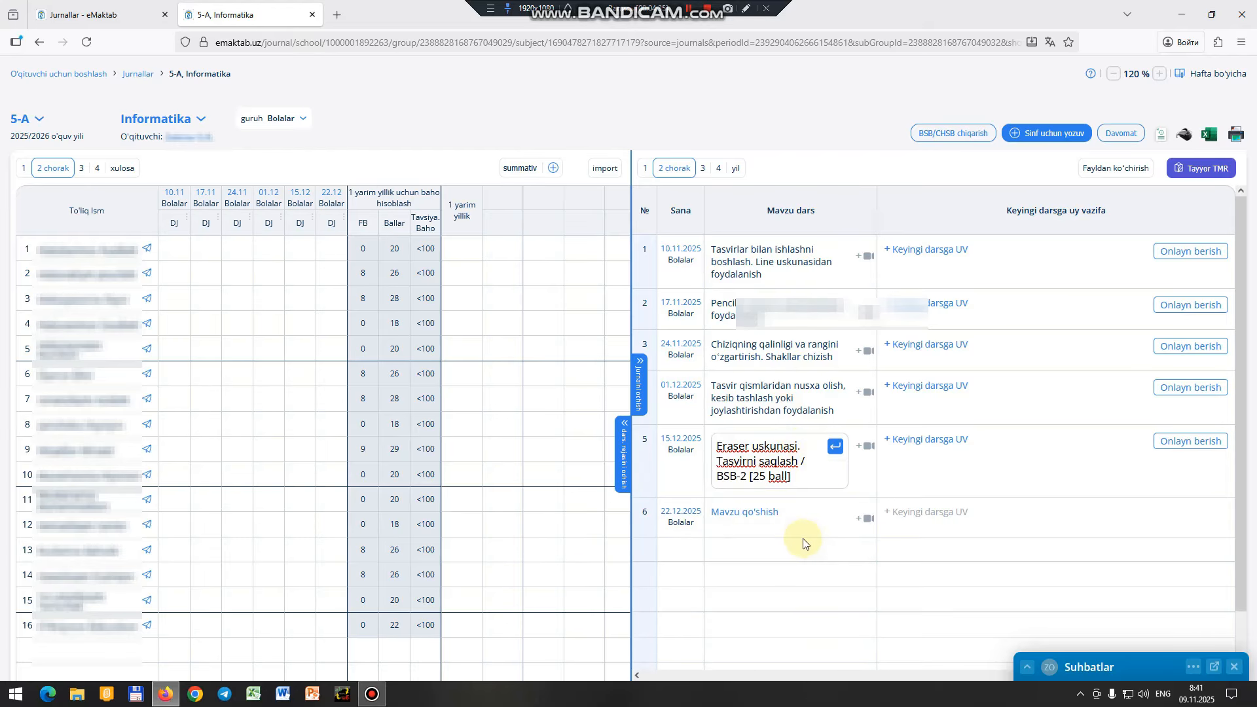
click(767, 473)
key(BackSpace)
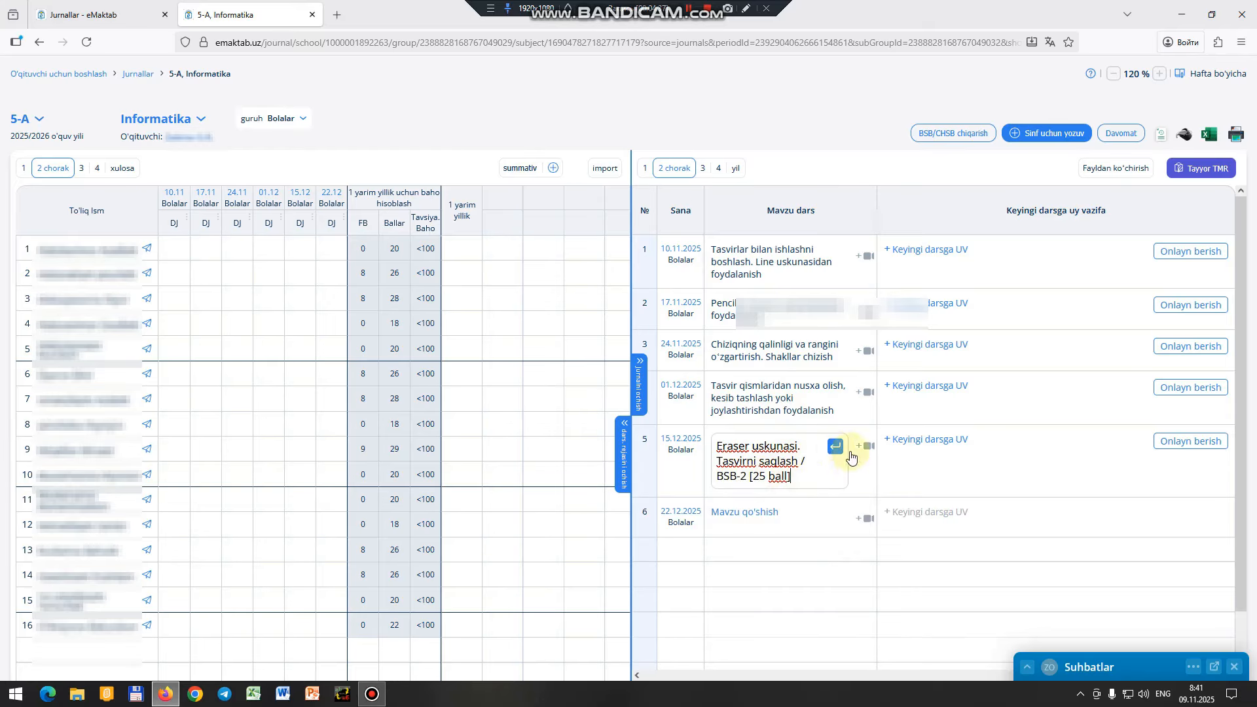
click(835, 449)
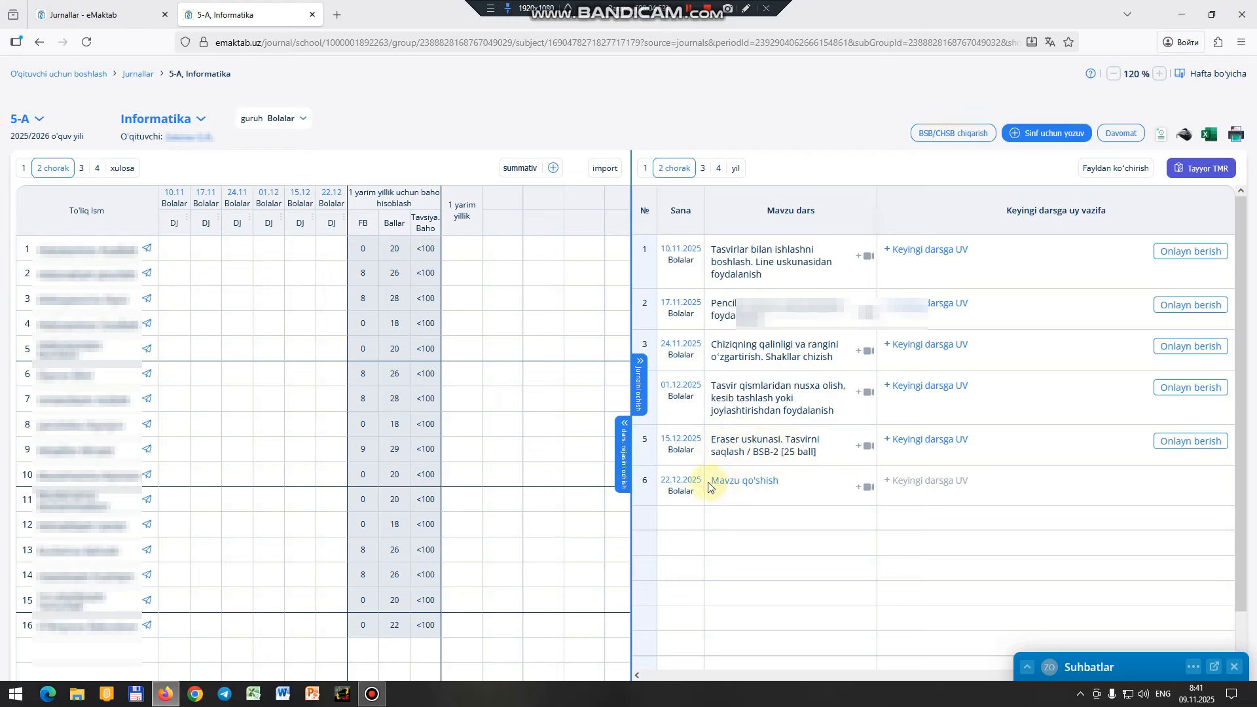
Enter "CHSB-1 (40 ball)" as the topic of the 22.12.2025 lesson and save it
click(743, 487)
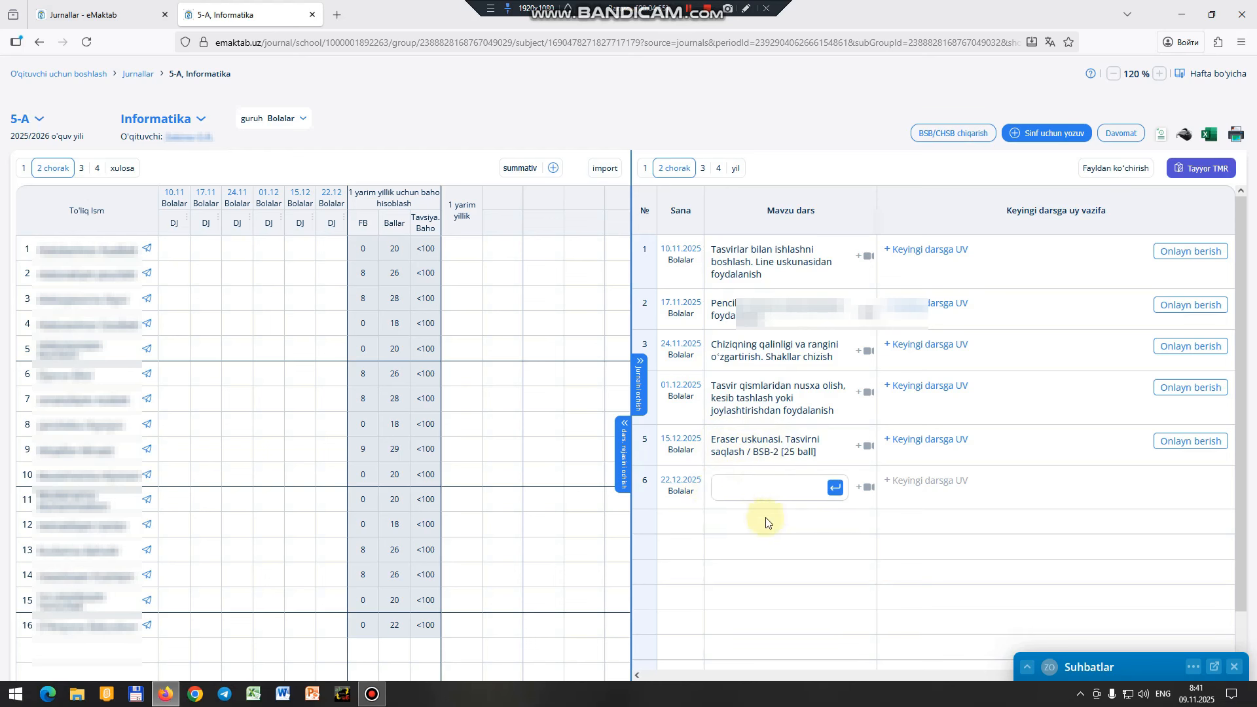
text(C)
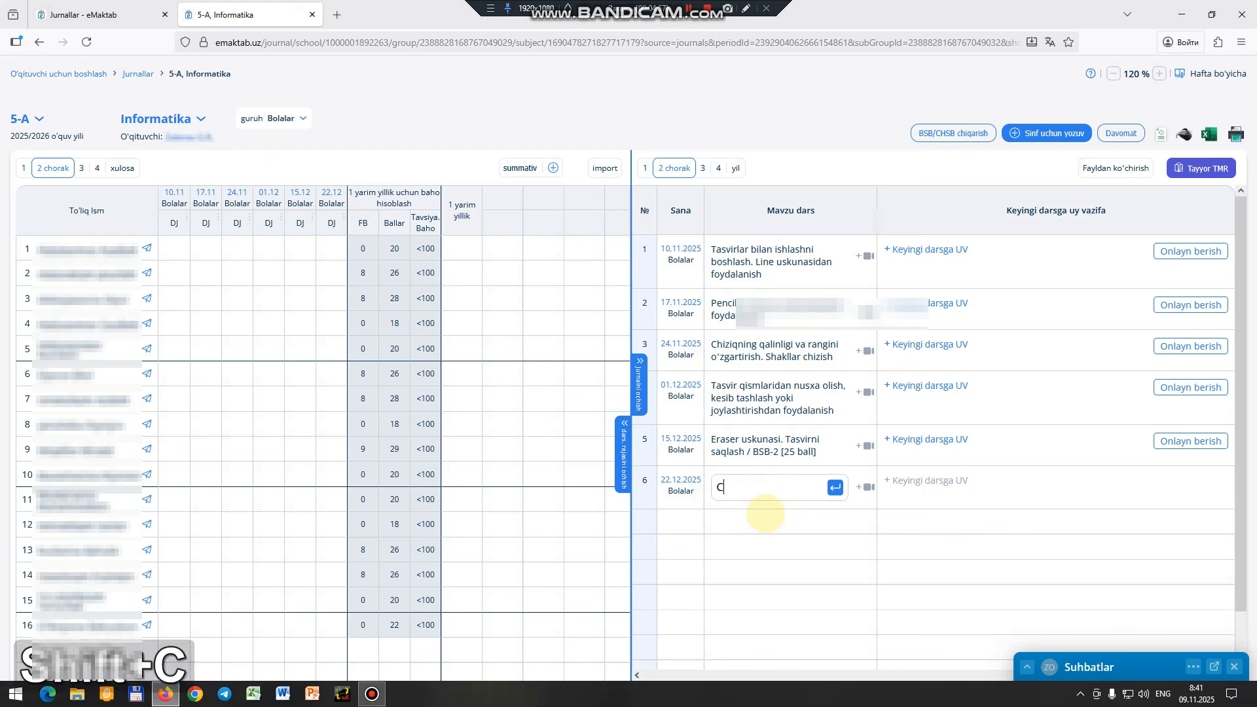
text(HSB-1)
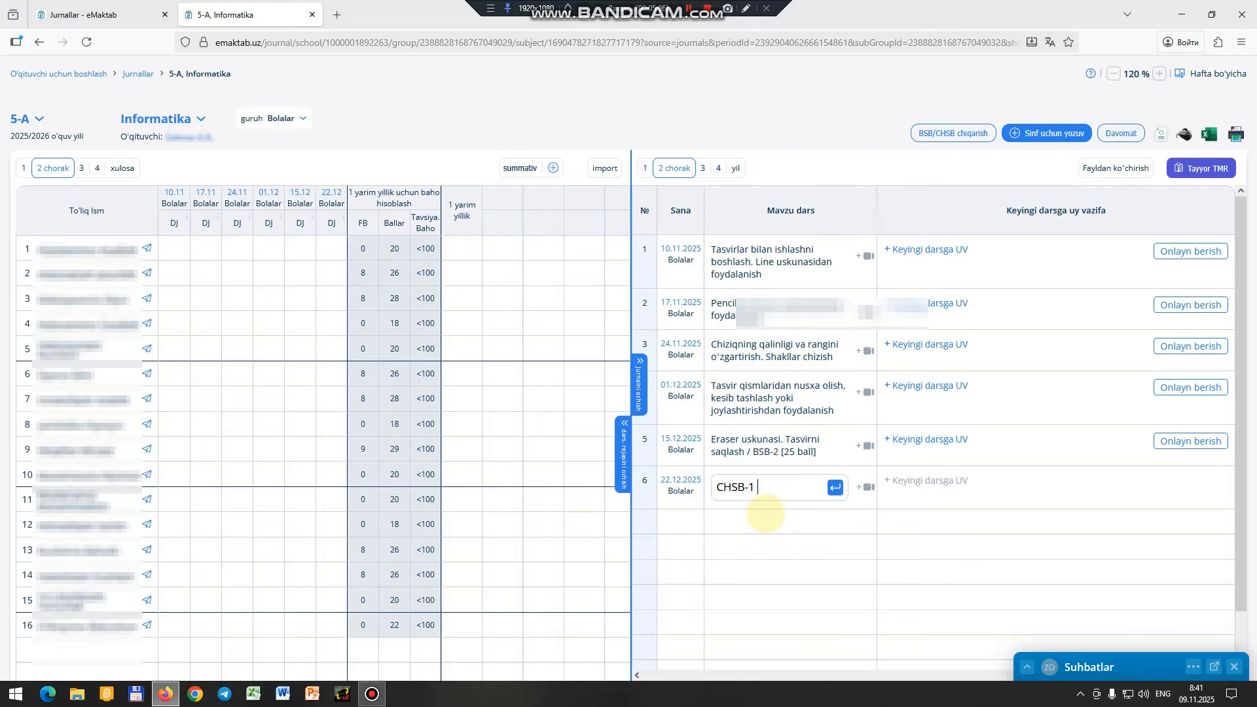
text((40)
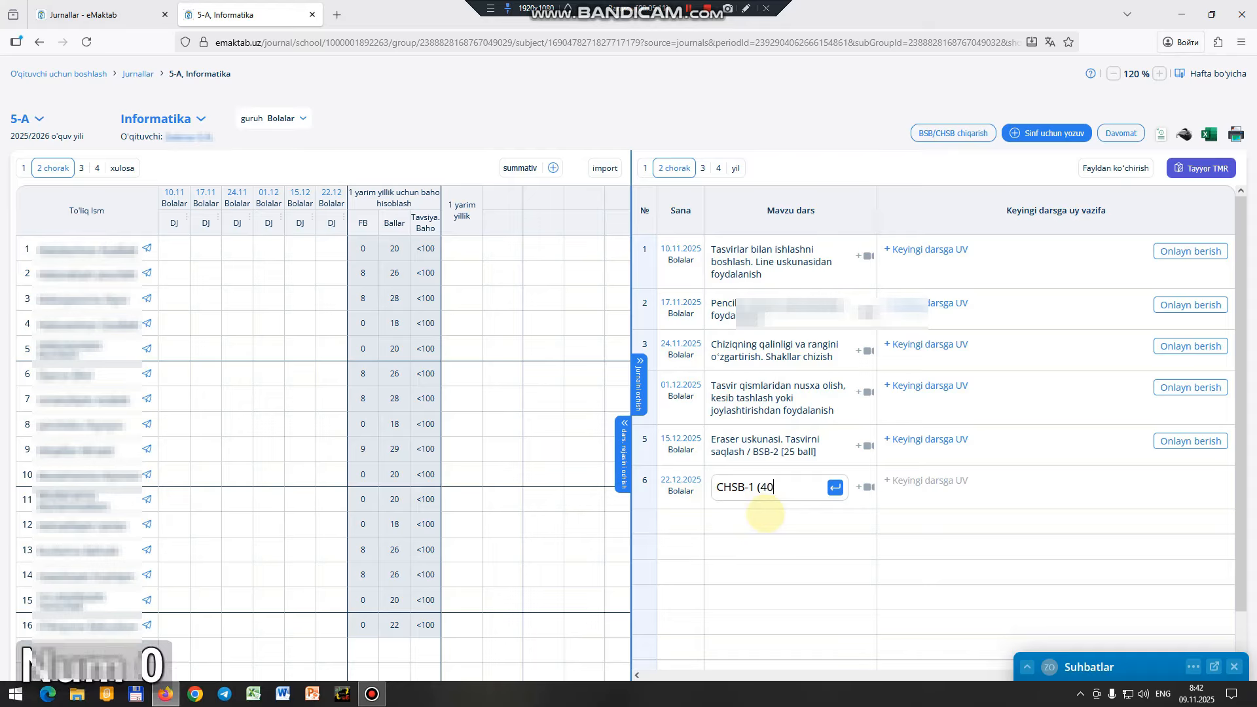
text( ball))
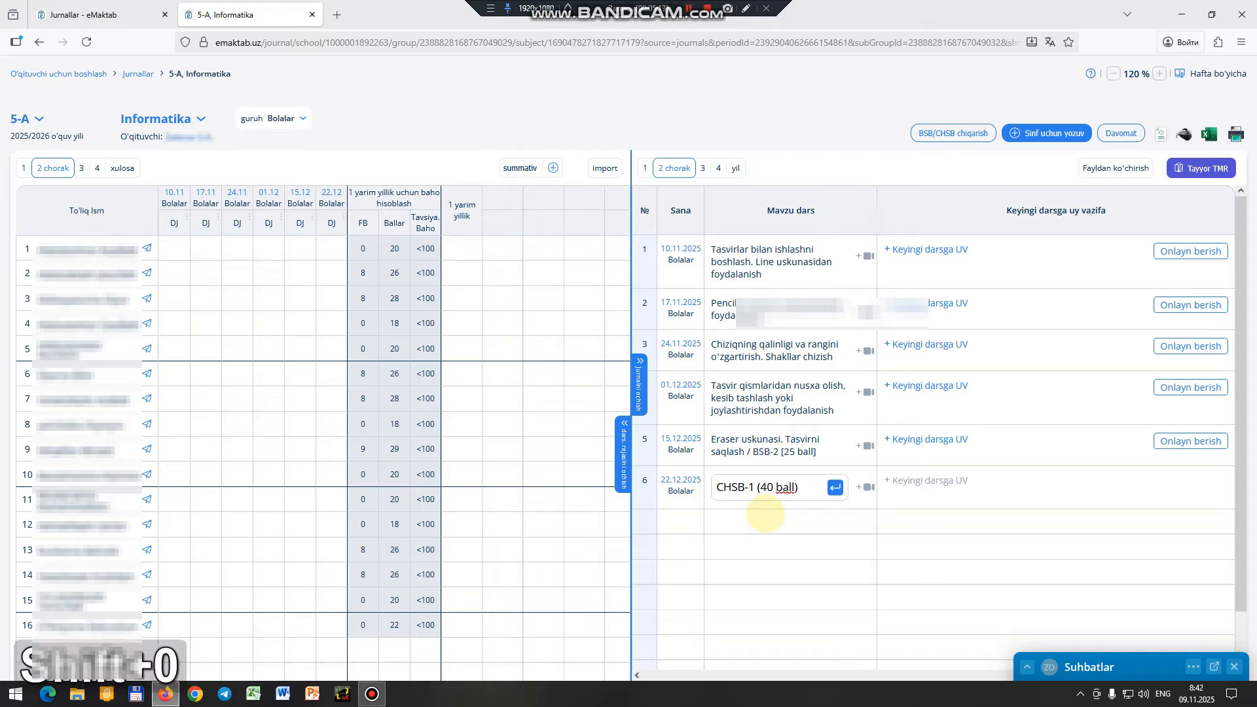
click(837, 488)
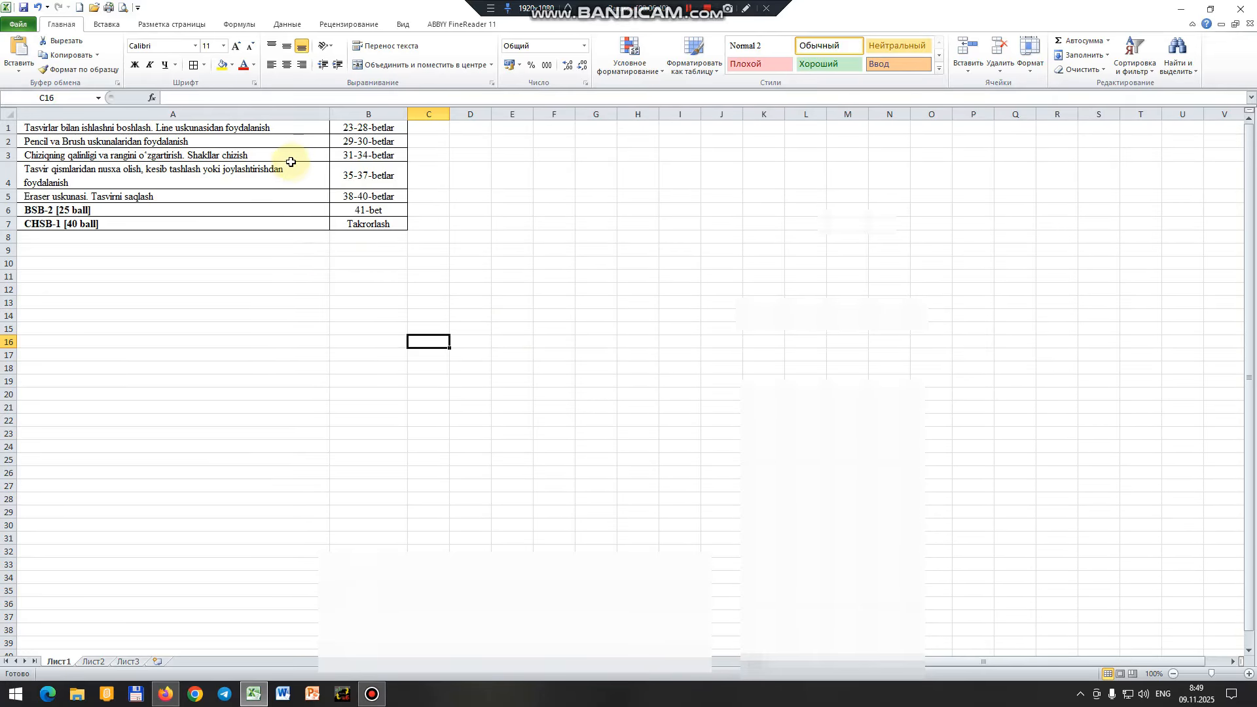
Examine the lesson topics in A1:A7 and the homework pages in B1:B7 of the Excel plan, and close the workbook
drag(303, 127, 296, 224)
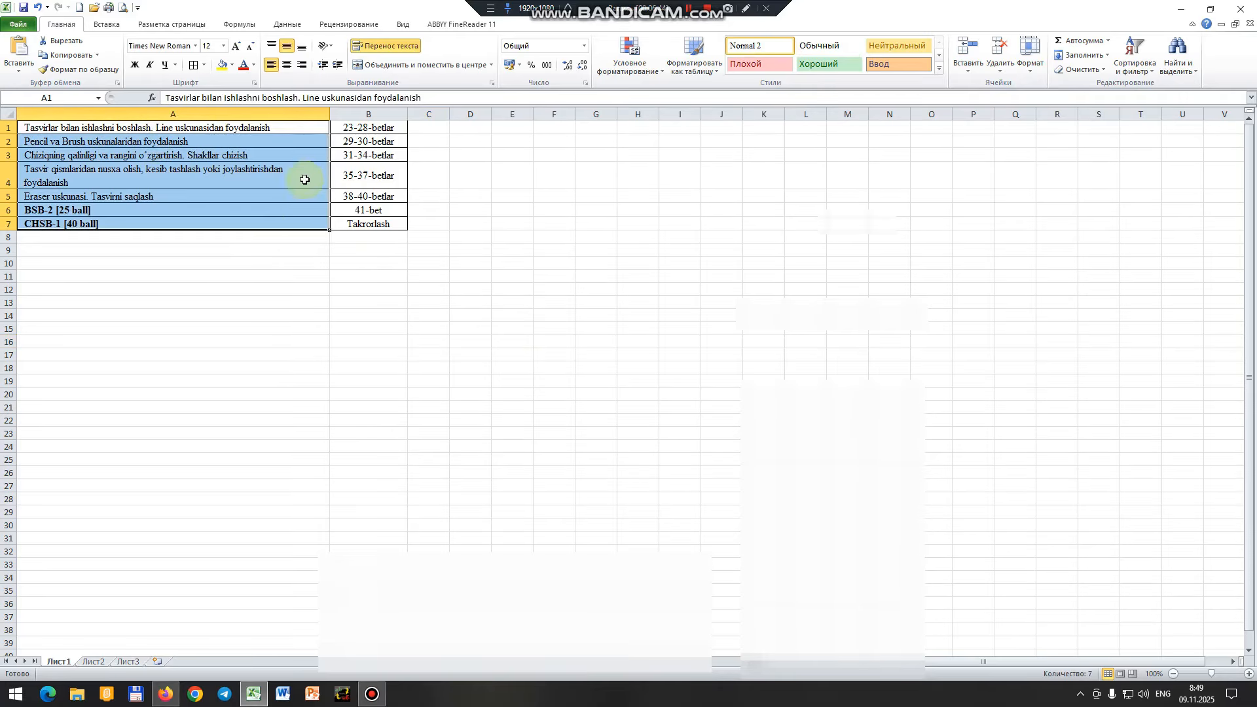
drag(368, 127, 371, 225)
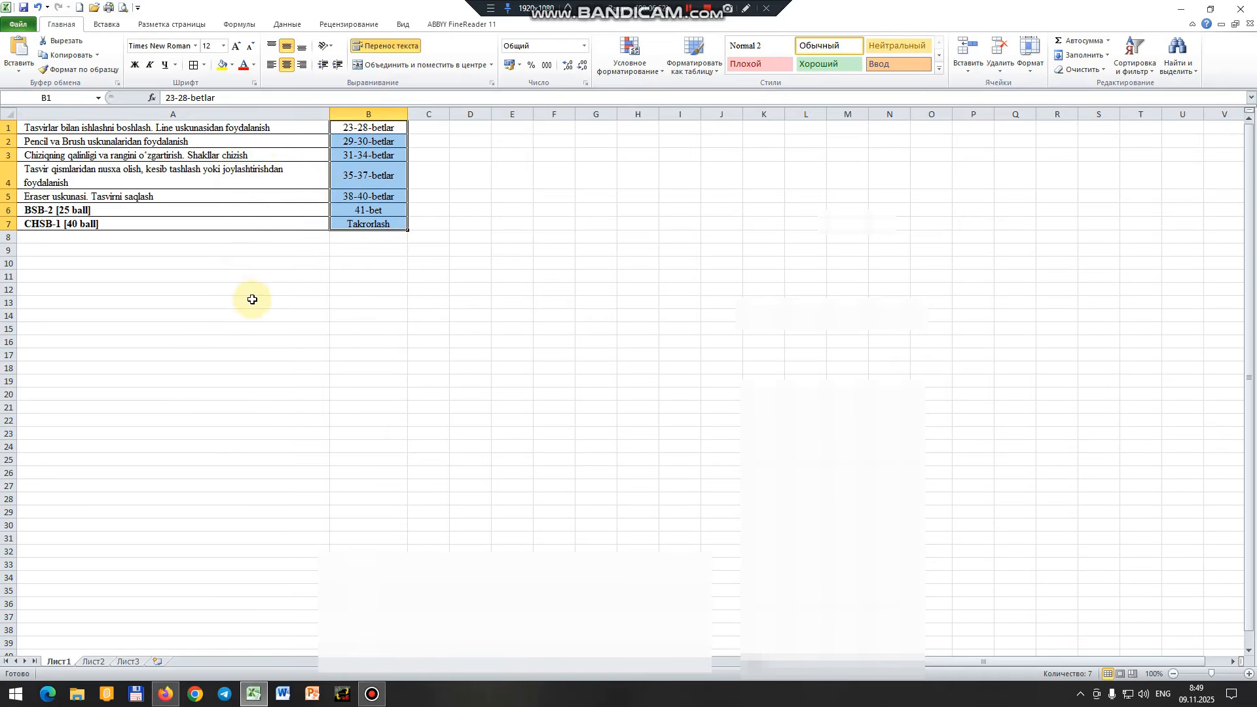
click(303, 289)
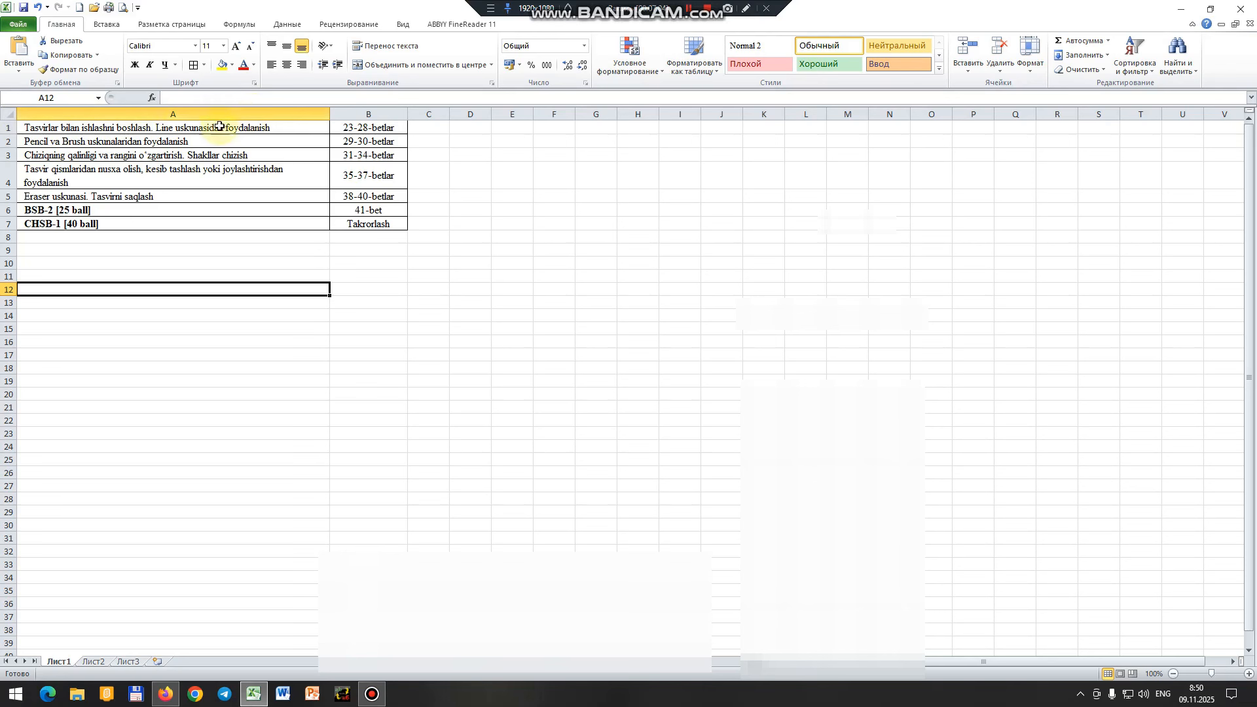
click(172, 113)
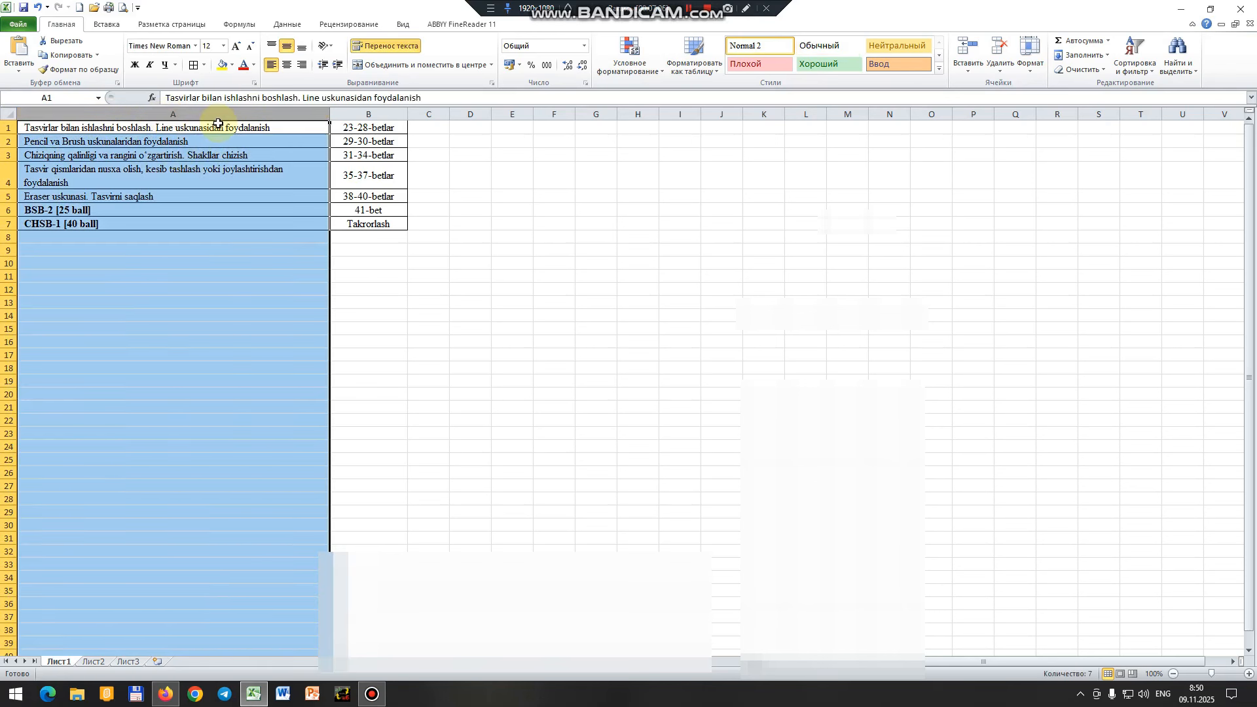
click(377, 113)
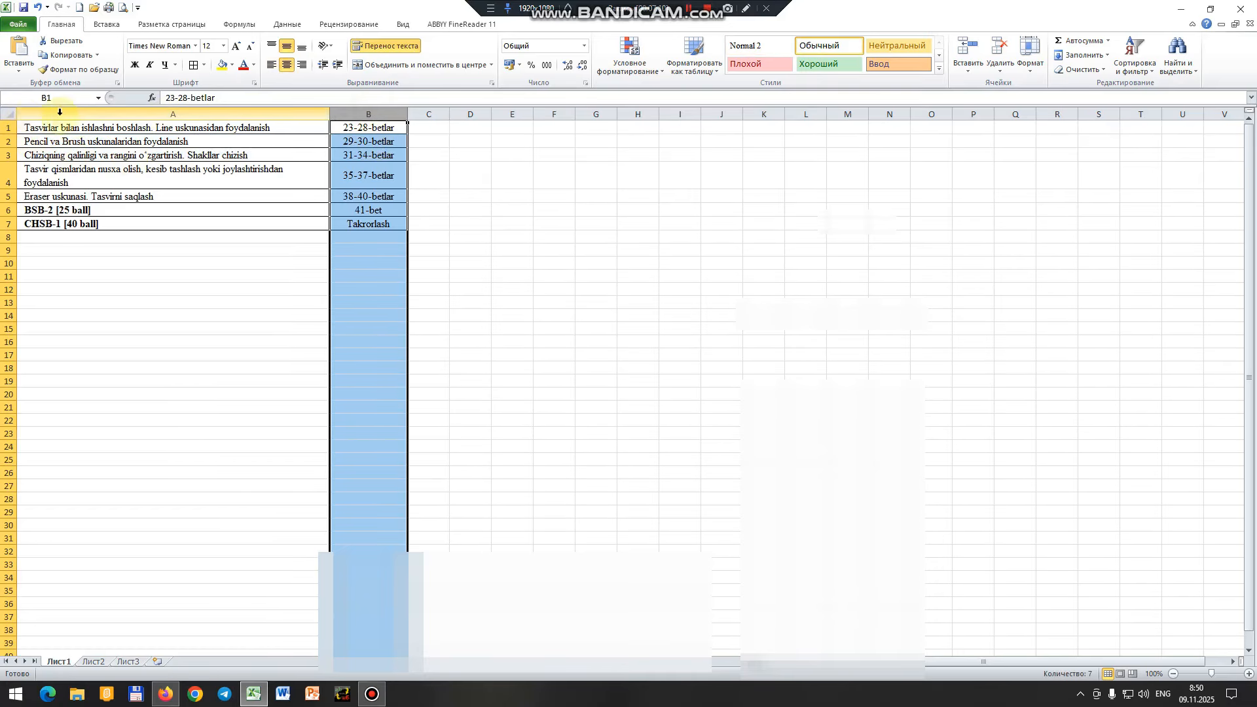
click(180, 263)
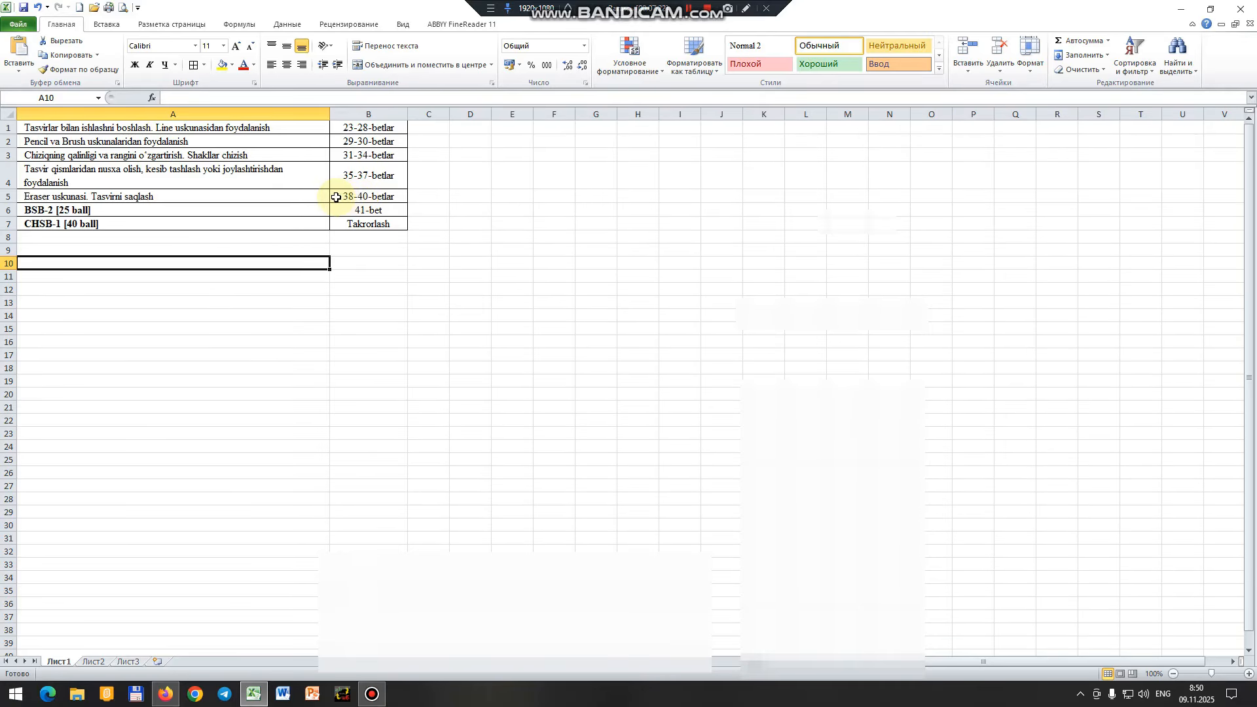
drag(106, 128, 106, 225)
drag(356, 127, 356, 209)
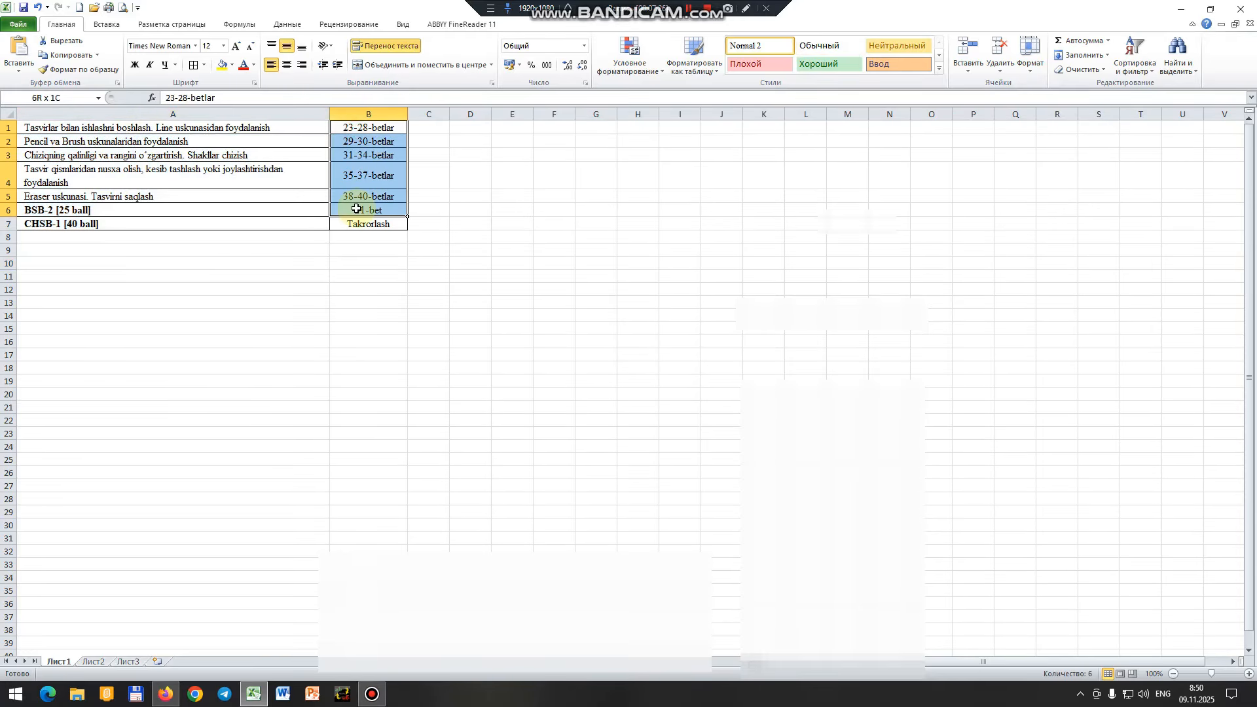
click(458, 236)
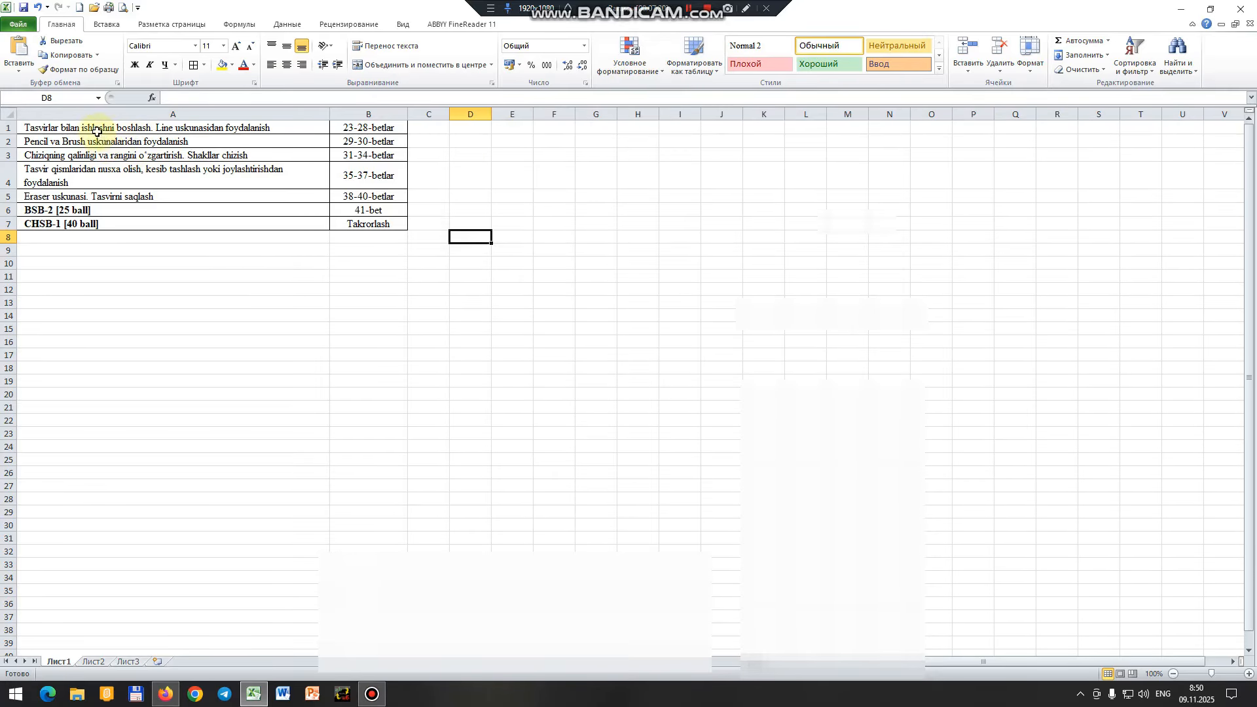
drag(192, 127, 192, 177)
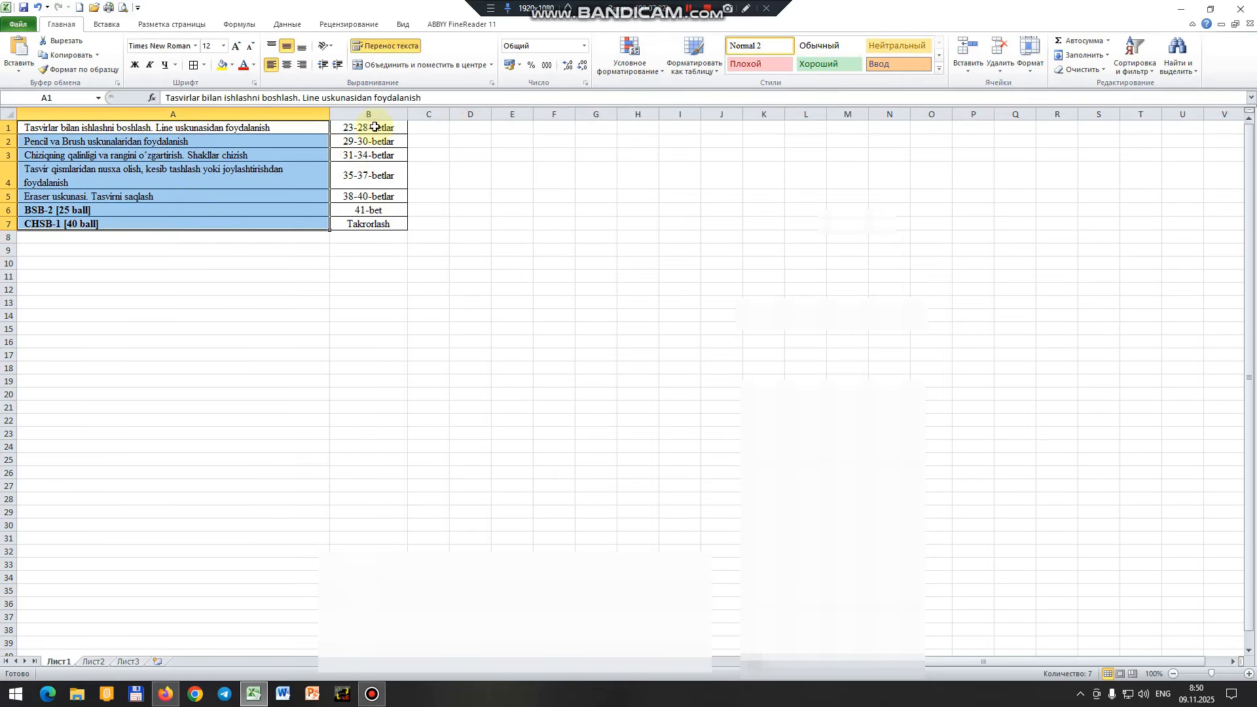
drag(370, 127, 373, 224)
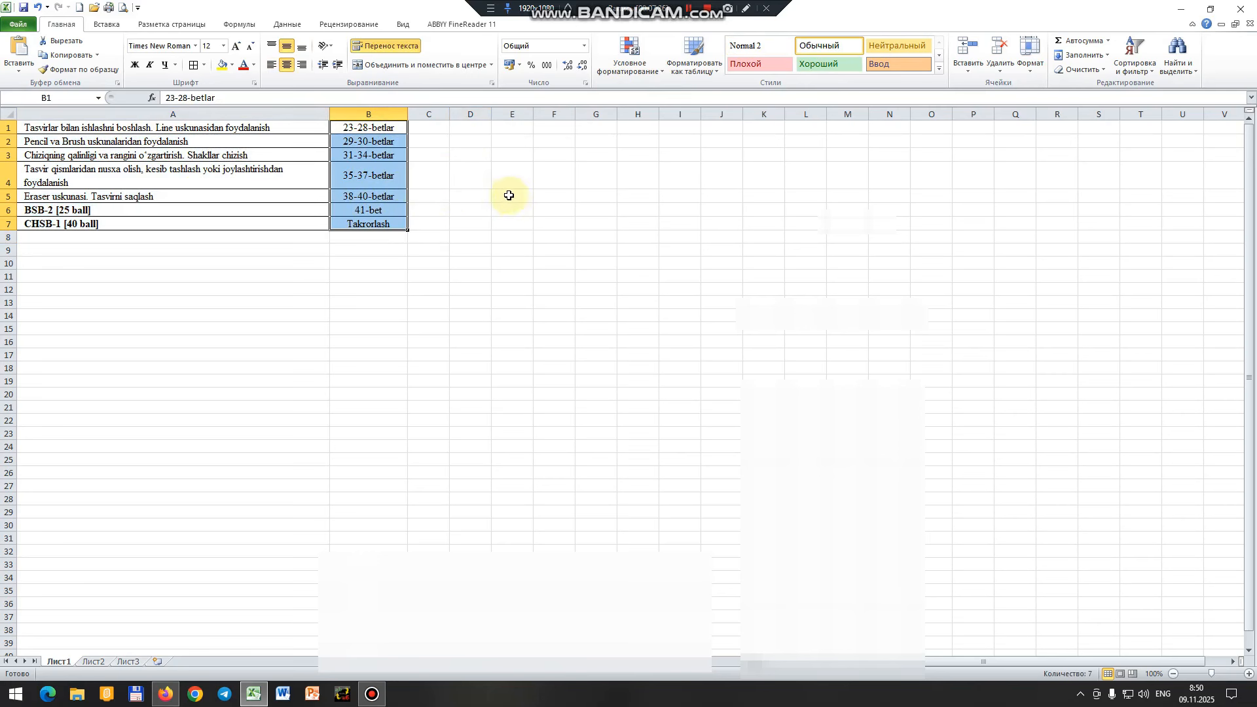
click(455, 262)
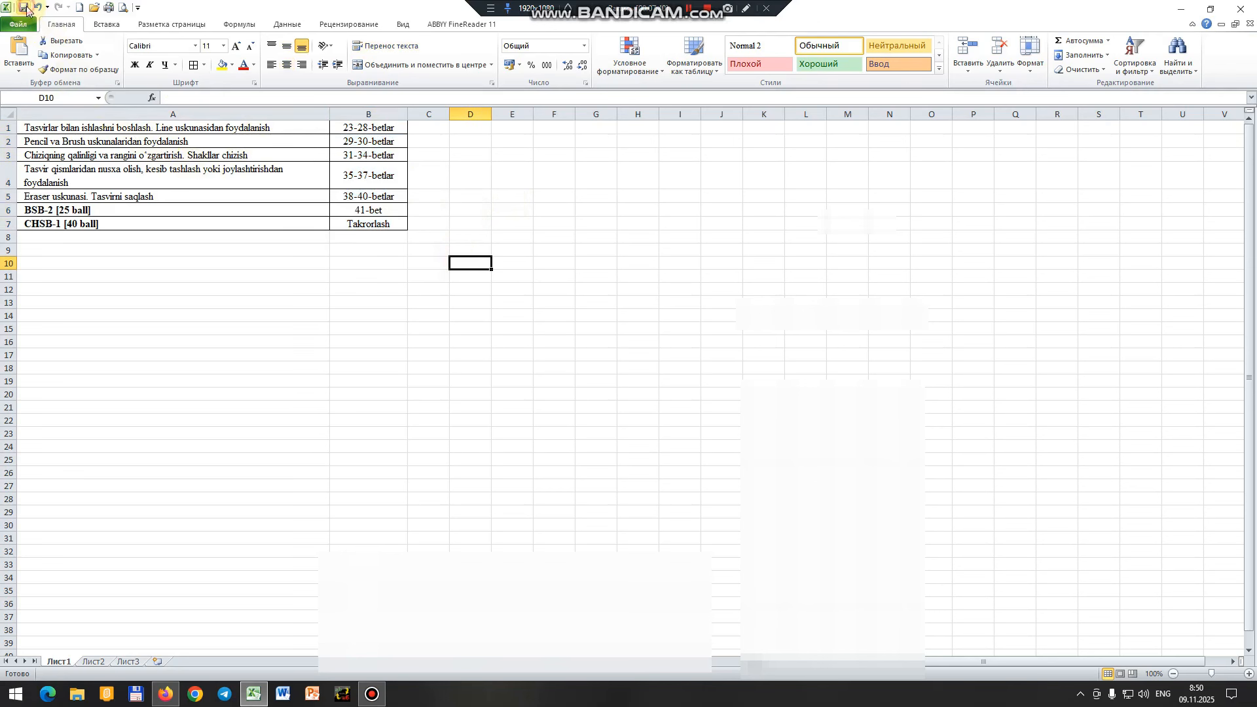
click(1245, 13)
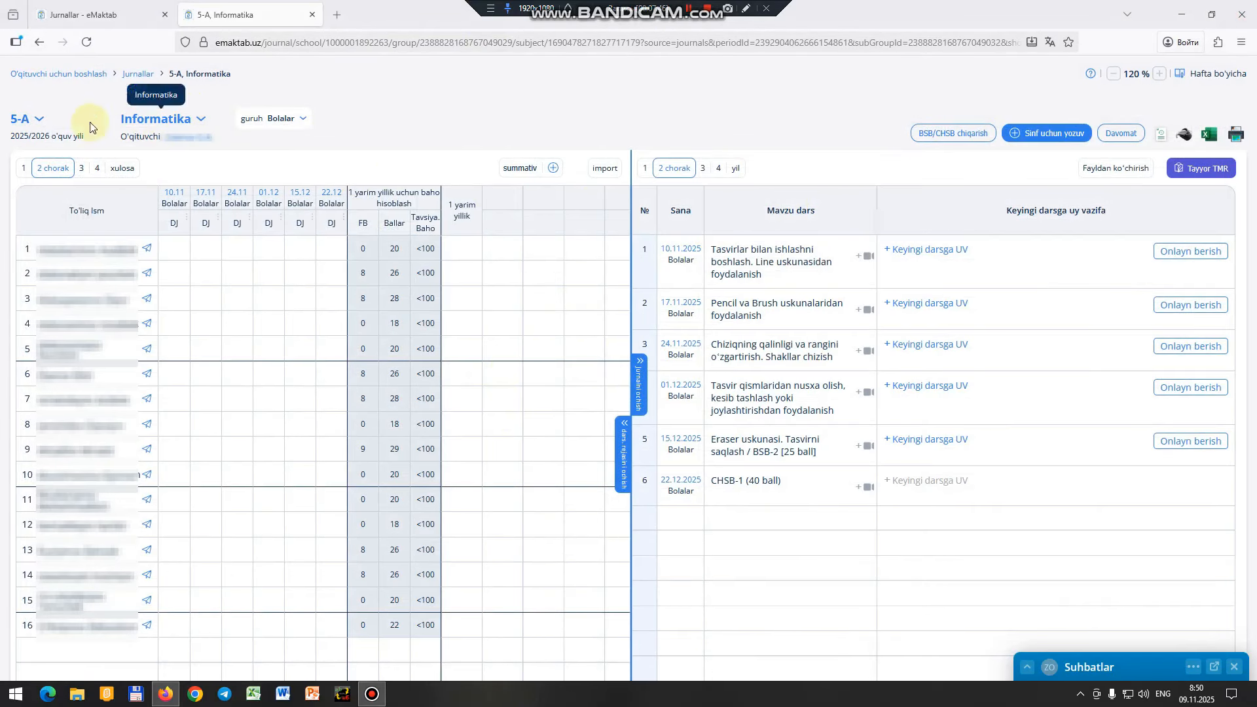
Switch the Informatika journal to class 5-B and open the ready-made plan import from the journals' lesson plan section
click(22, 118)
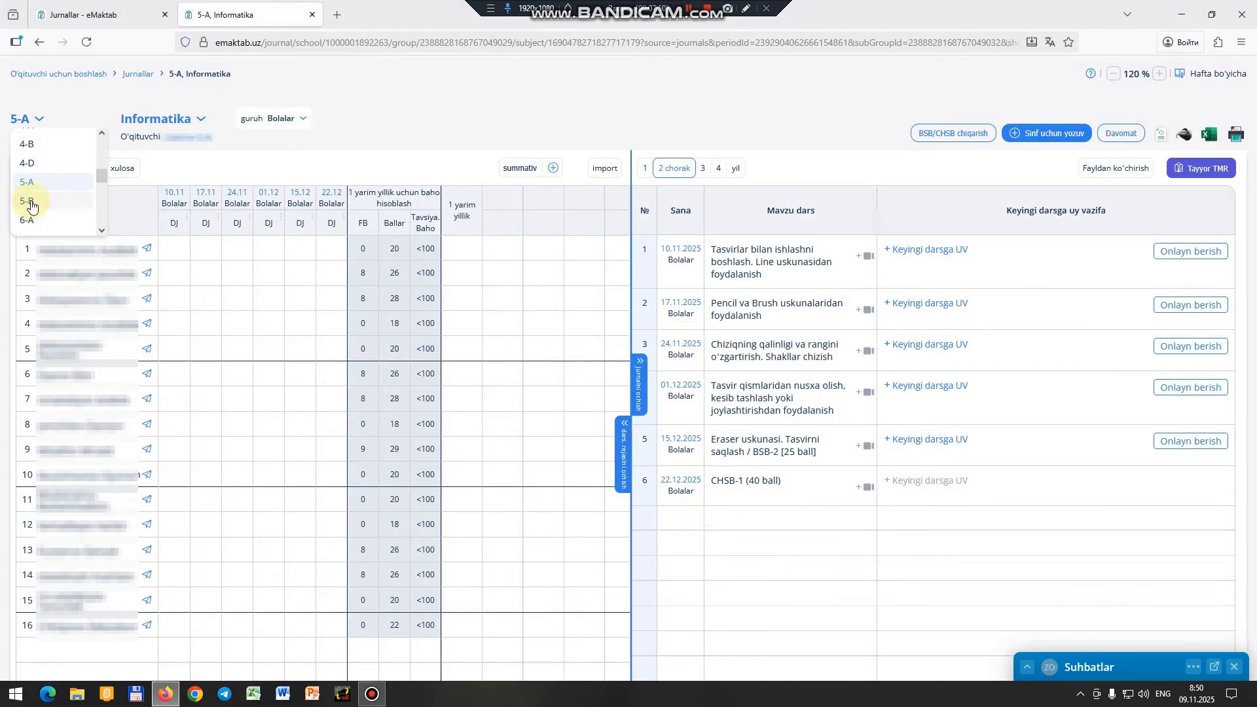
click(30, 202)
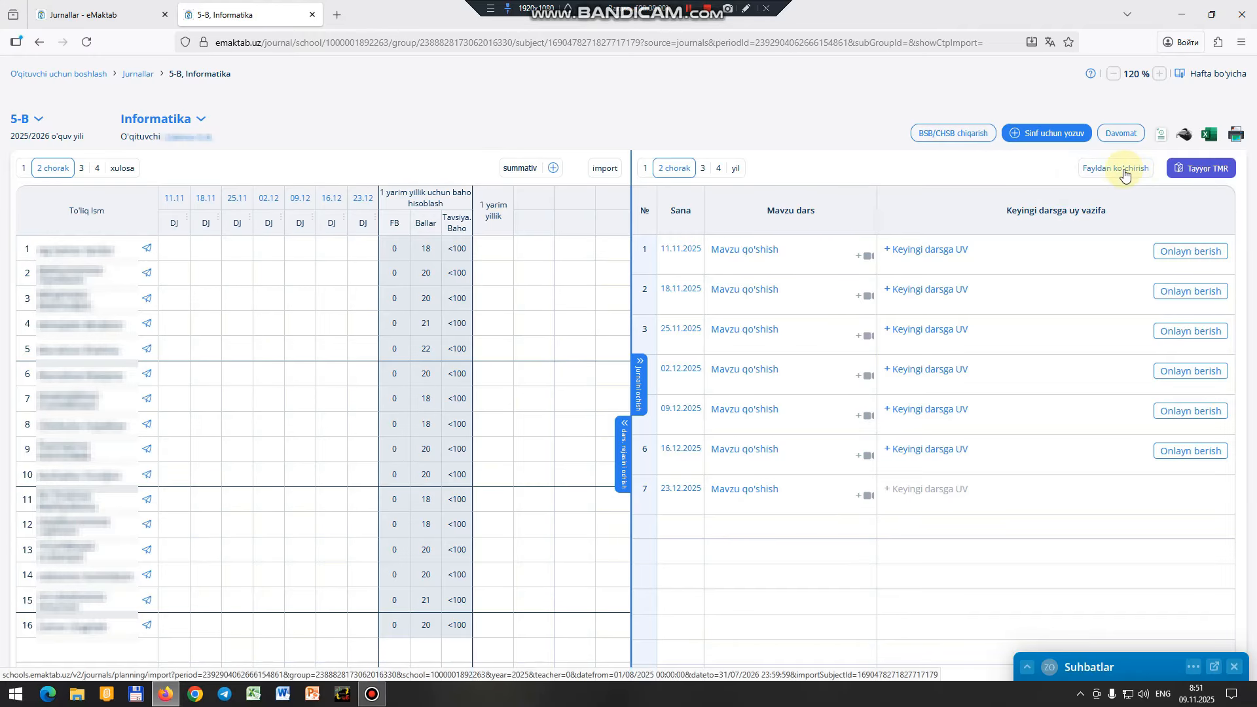
click(134, 77)
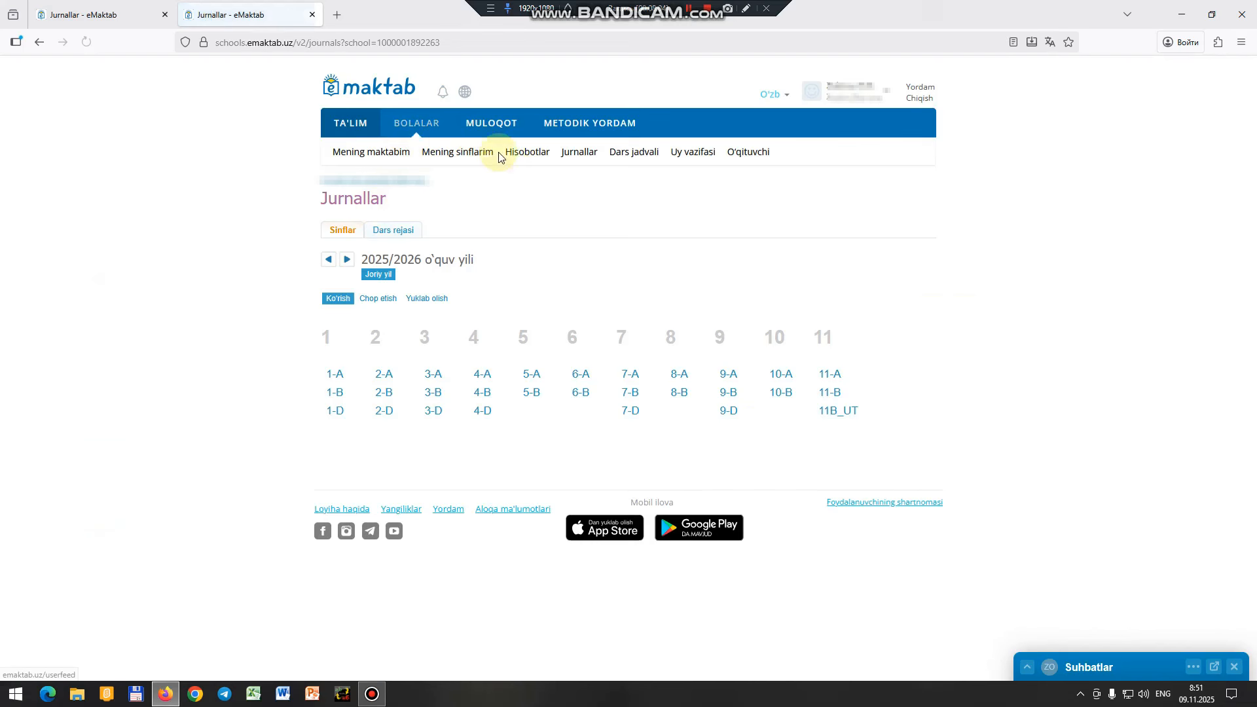
click(409, 233)
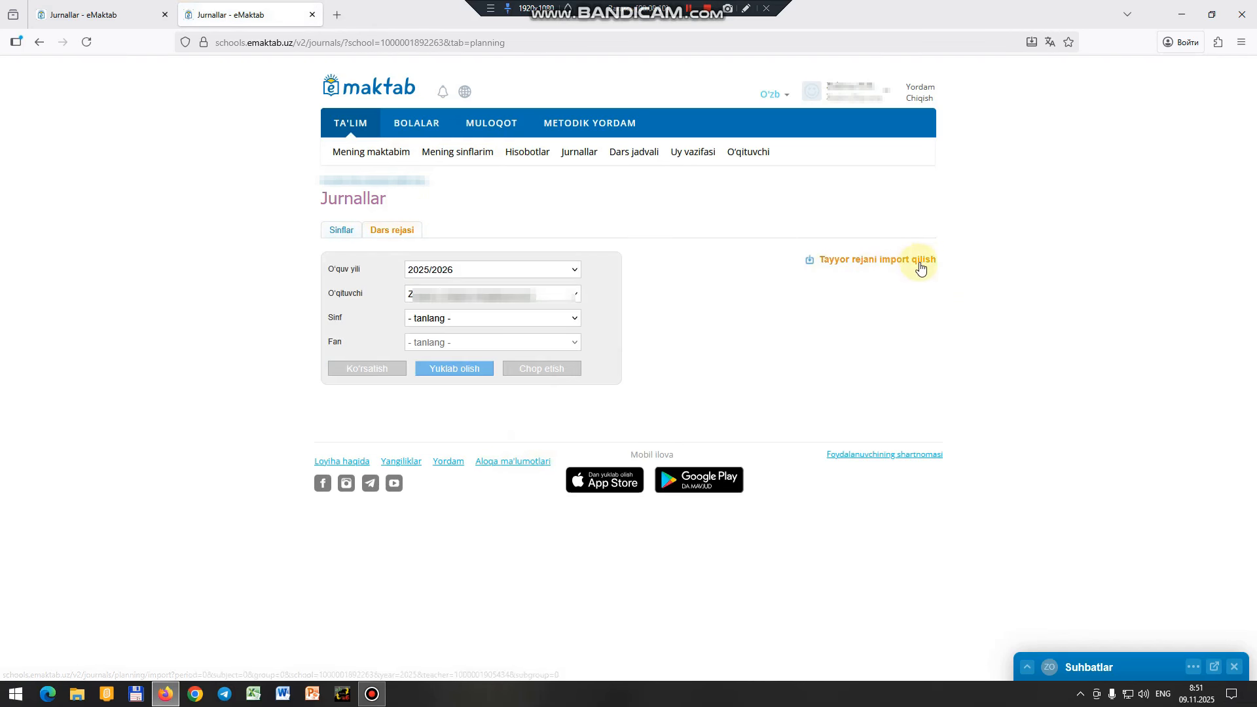
click(892, 265)
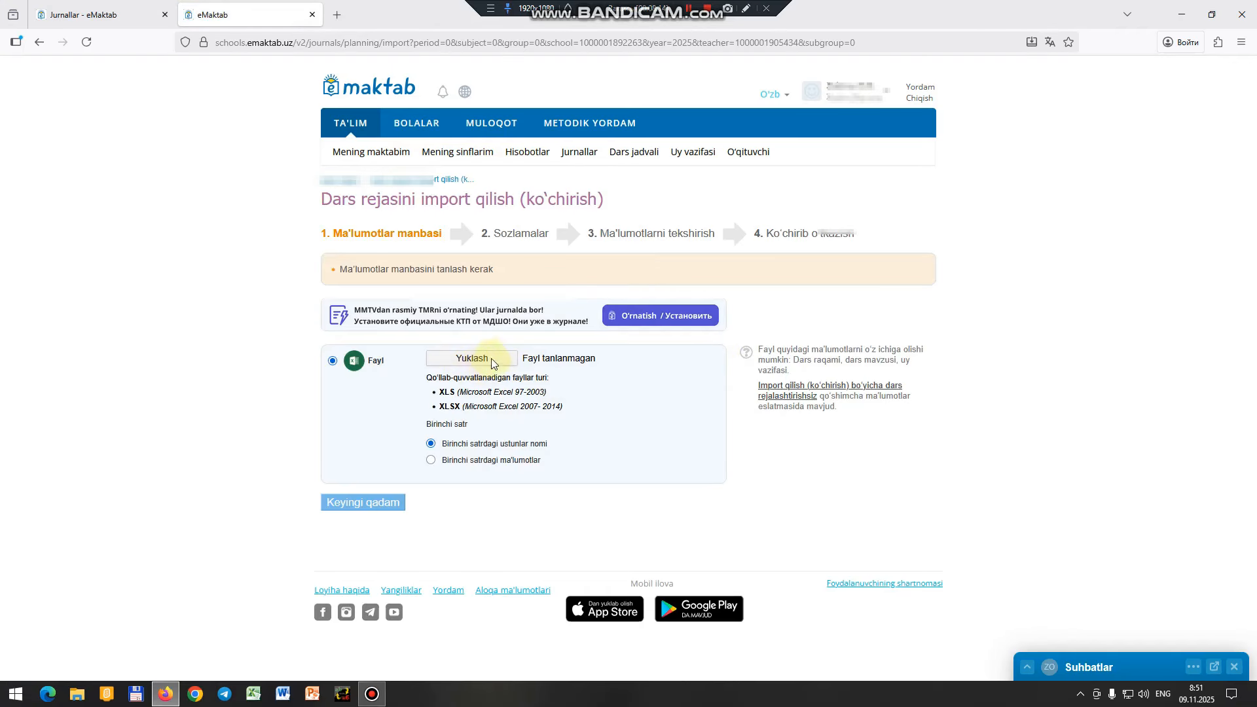
Load the file 5-sinf 2-chorak.xlsx, treat its first row as data, and proceed to the import settings
click(480, 362)
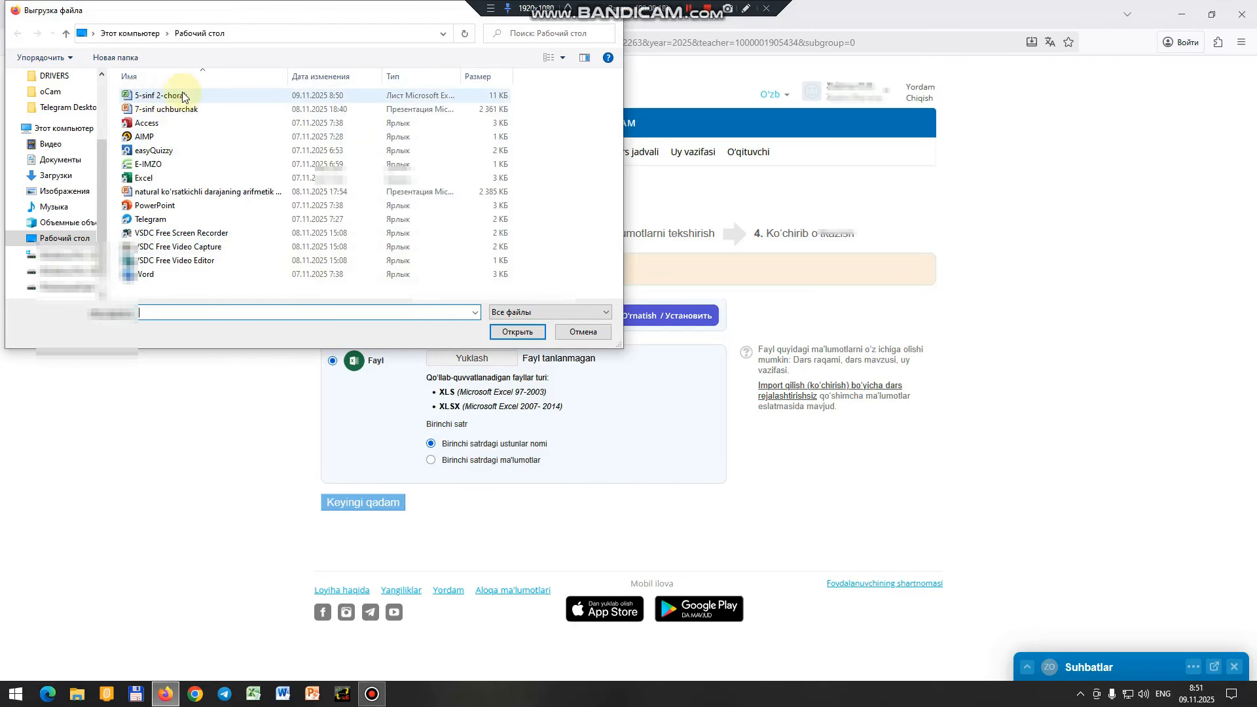
click(150, 99)
click(514, 331)
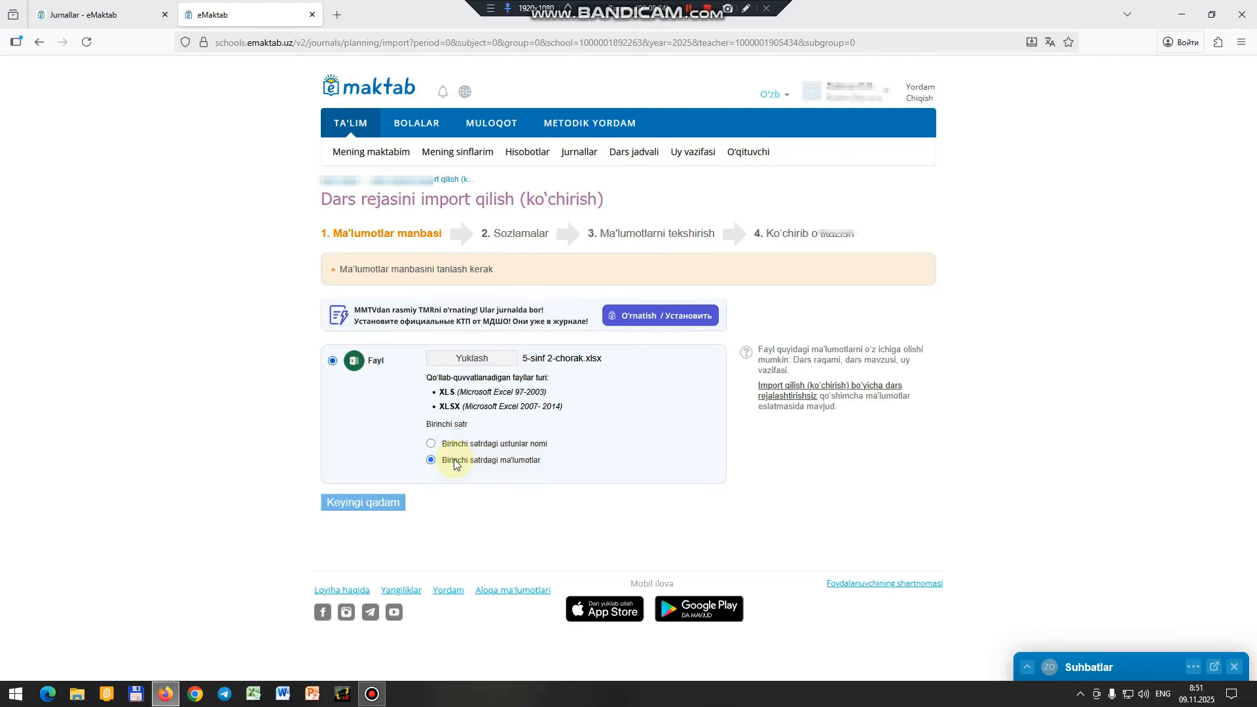
click(380, 504)
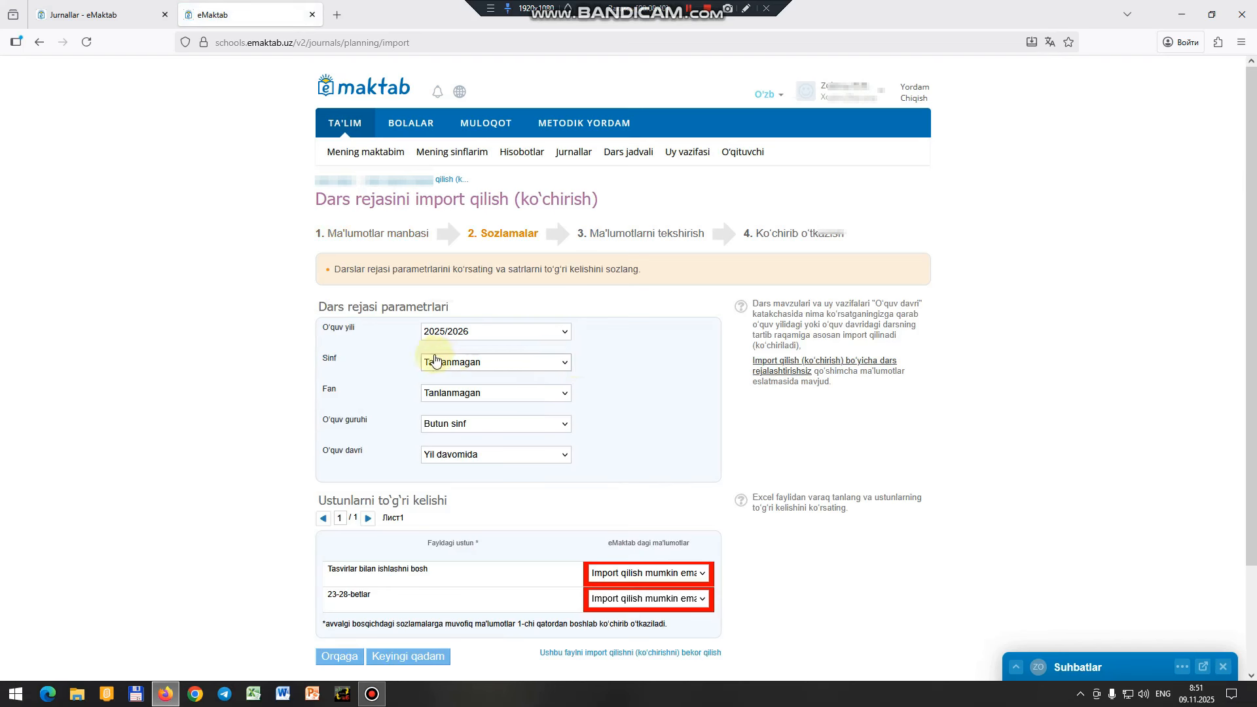
Set the plan's class to 5-B and its subject to Informatika
click(480, 365)
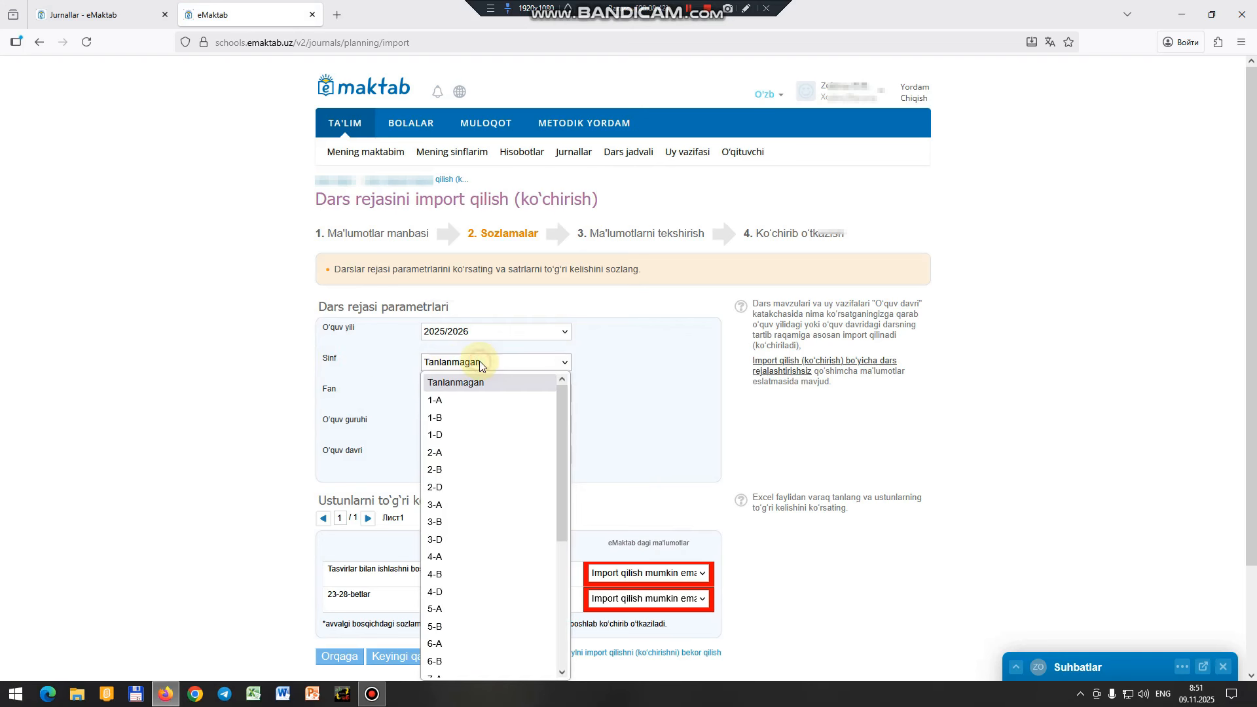
scroll(458, 532, down, 5)
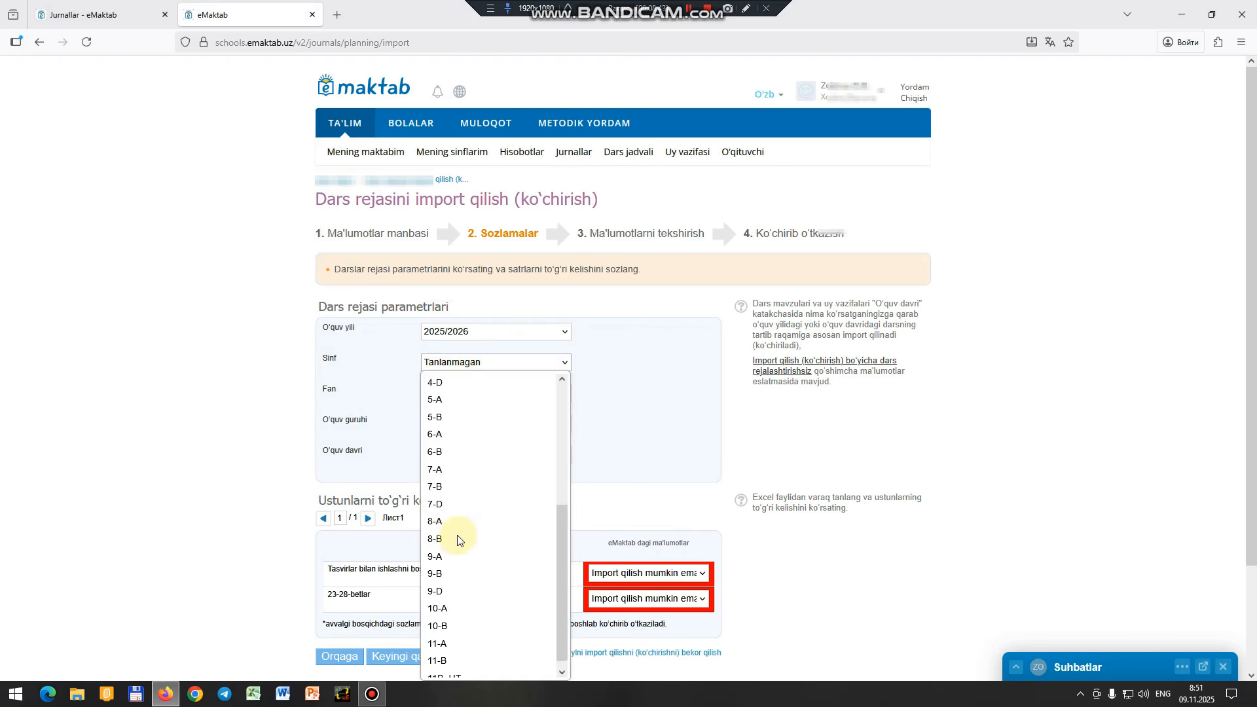
click(448, 424)
click(475, 396)
click(464, 440)
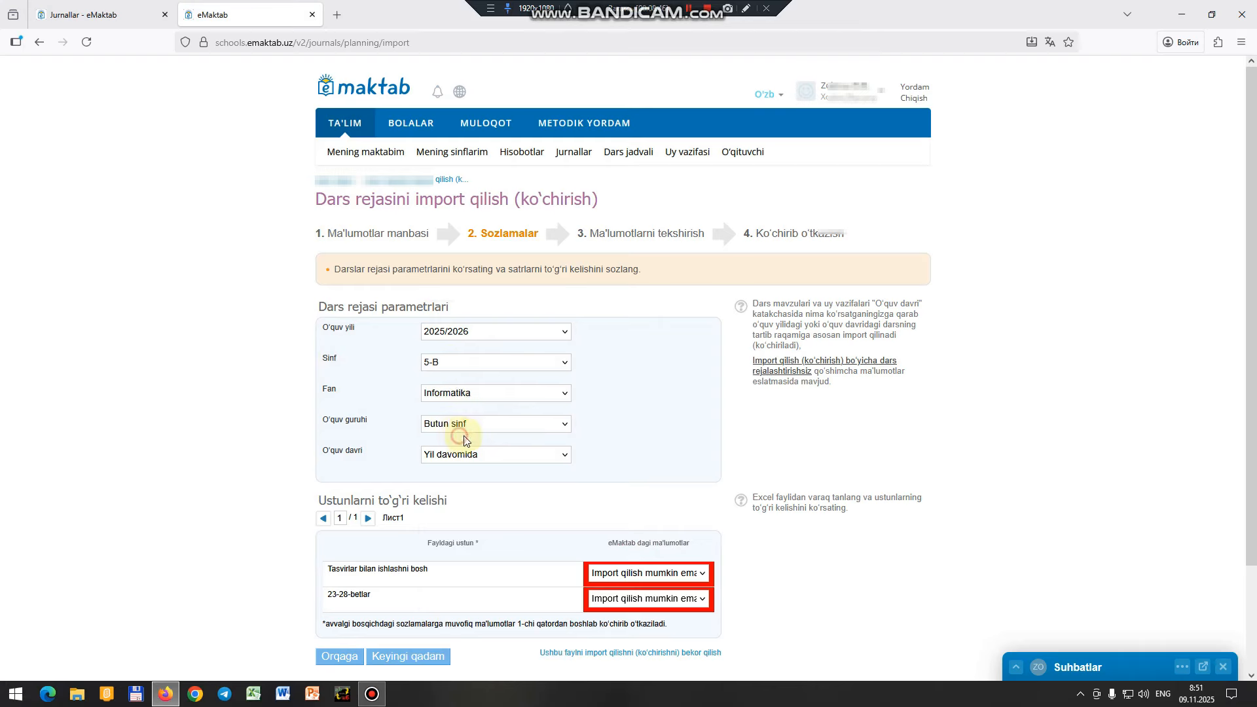
Keep the study group as Butun sinf and set the study period to 2 chorak
click(460, 427)
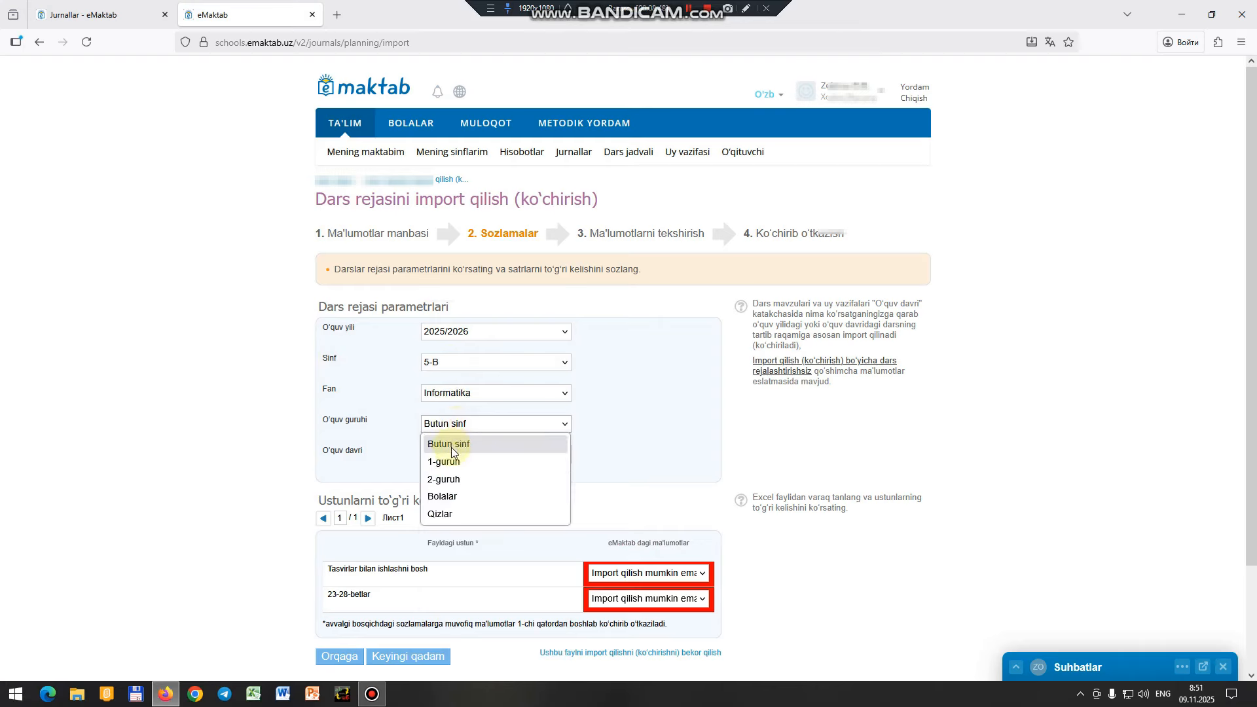
click(531, 423)
click(473, 429)
click(463, 444)
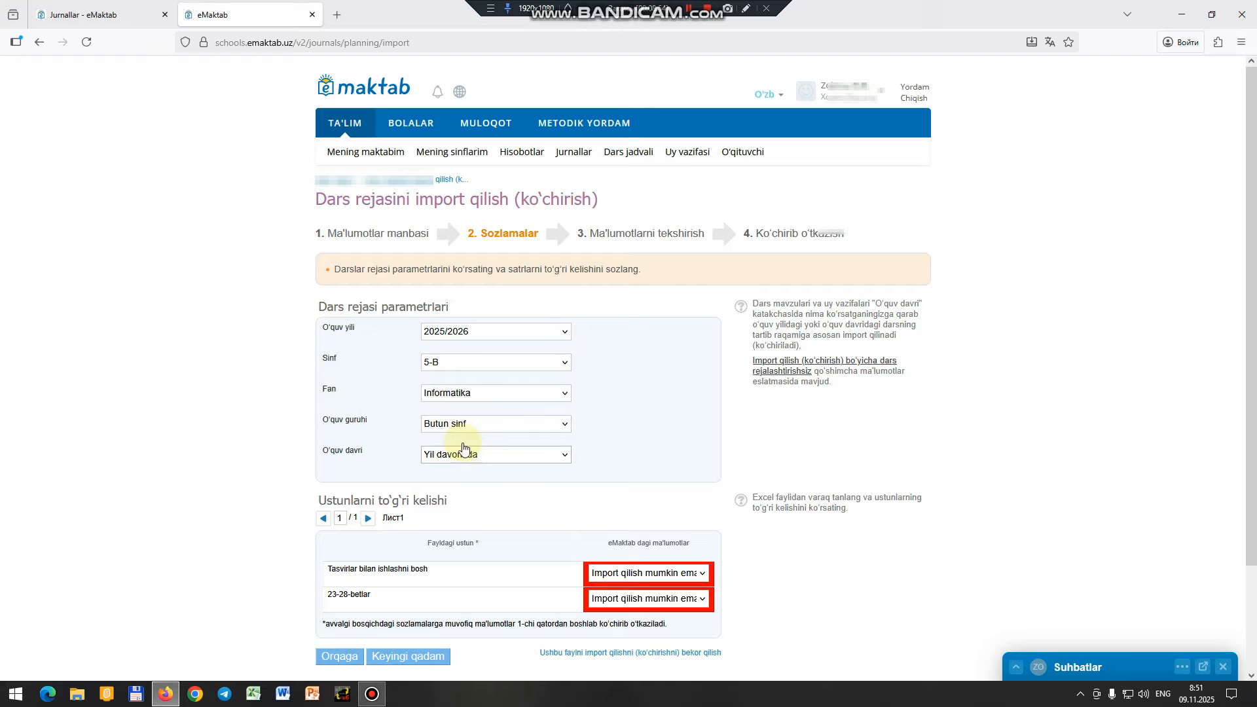
click(480, 460)
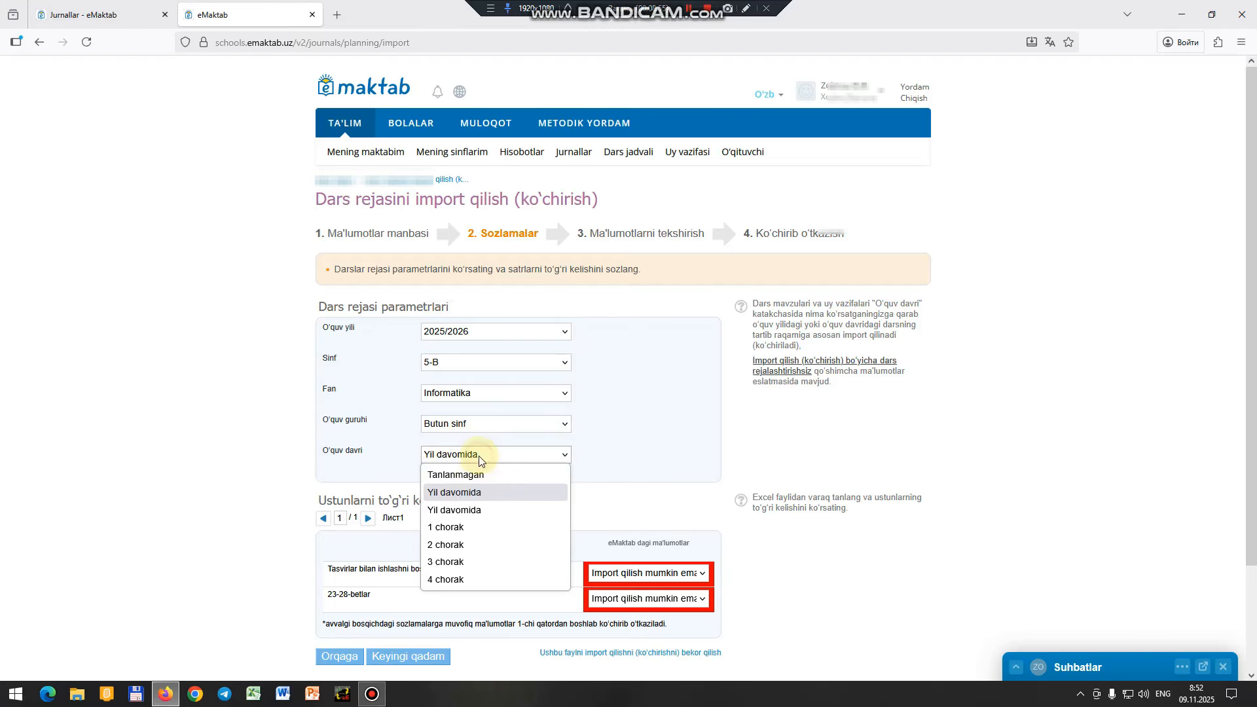
click(450, 543)
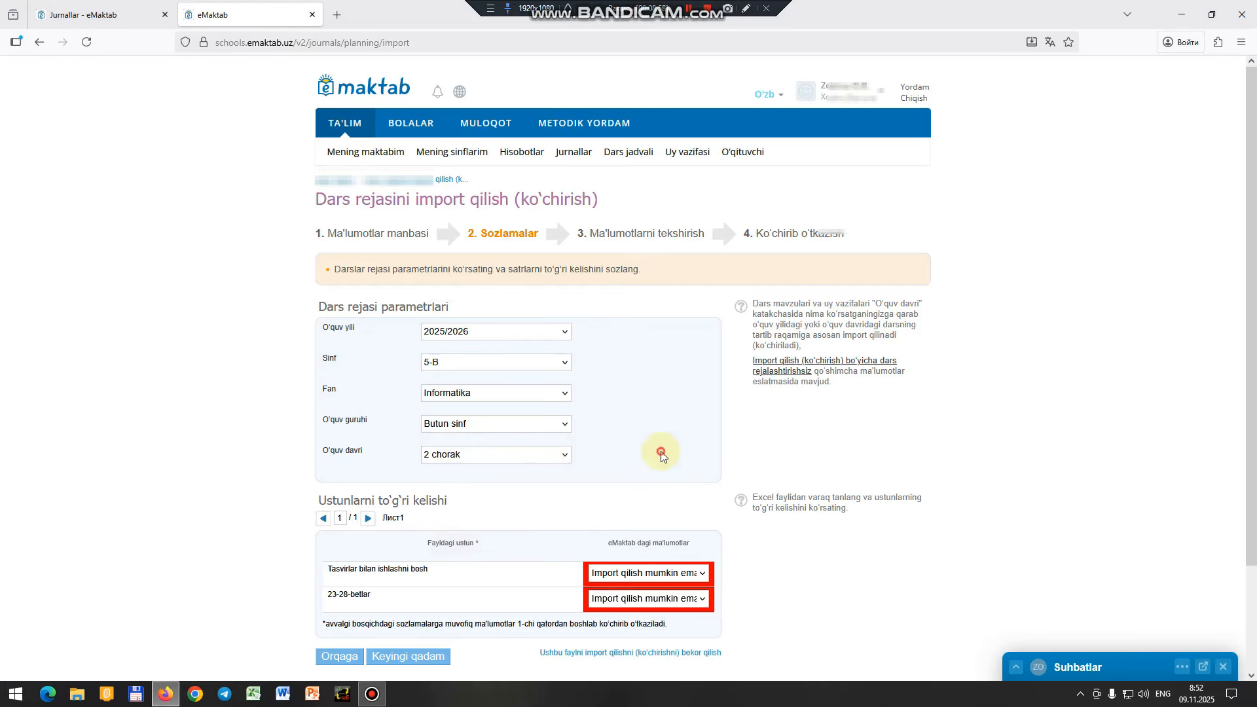
Map the file's topic column to dars mavzusi and its pages column to Uy vazifasi, and proceed to the data check
scroll(645, 491, down, 1)
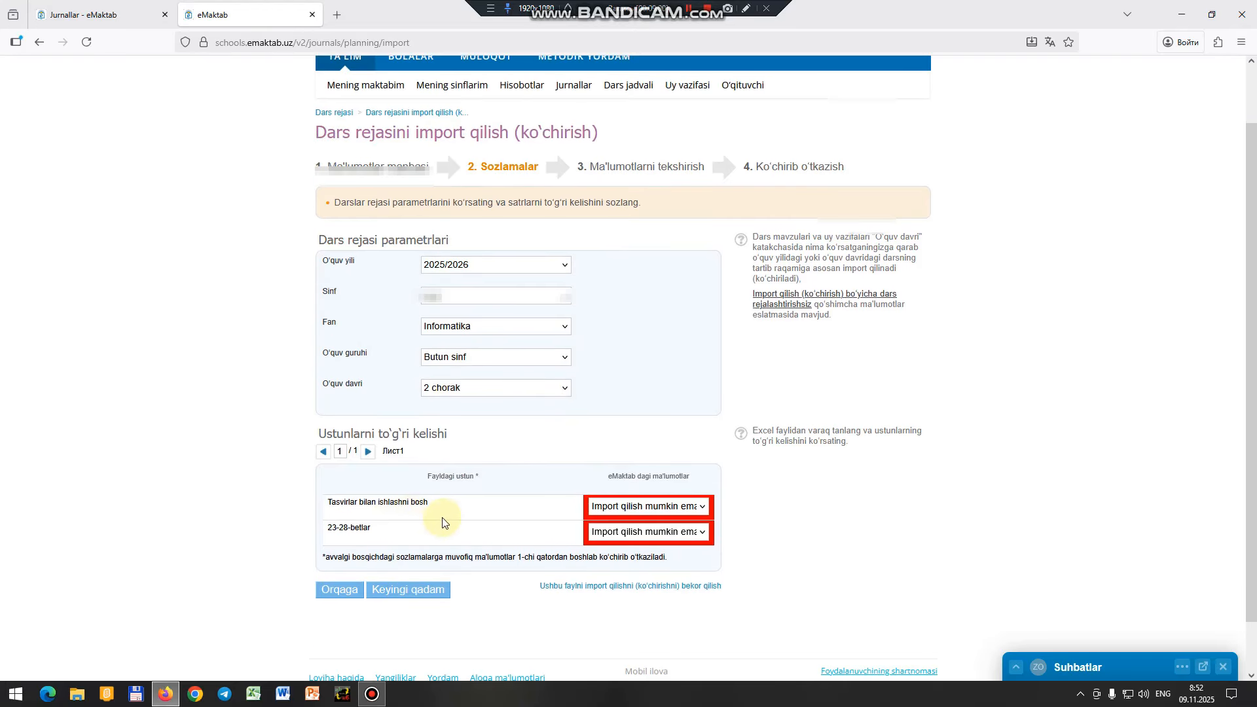
click(622, 508)
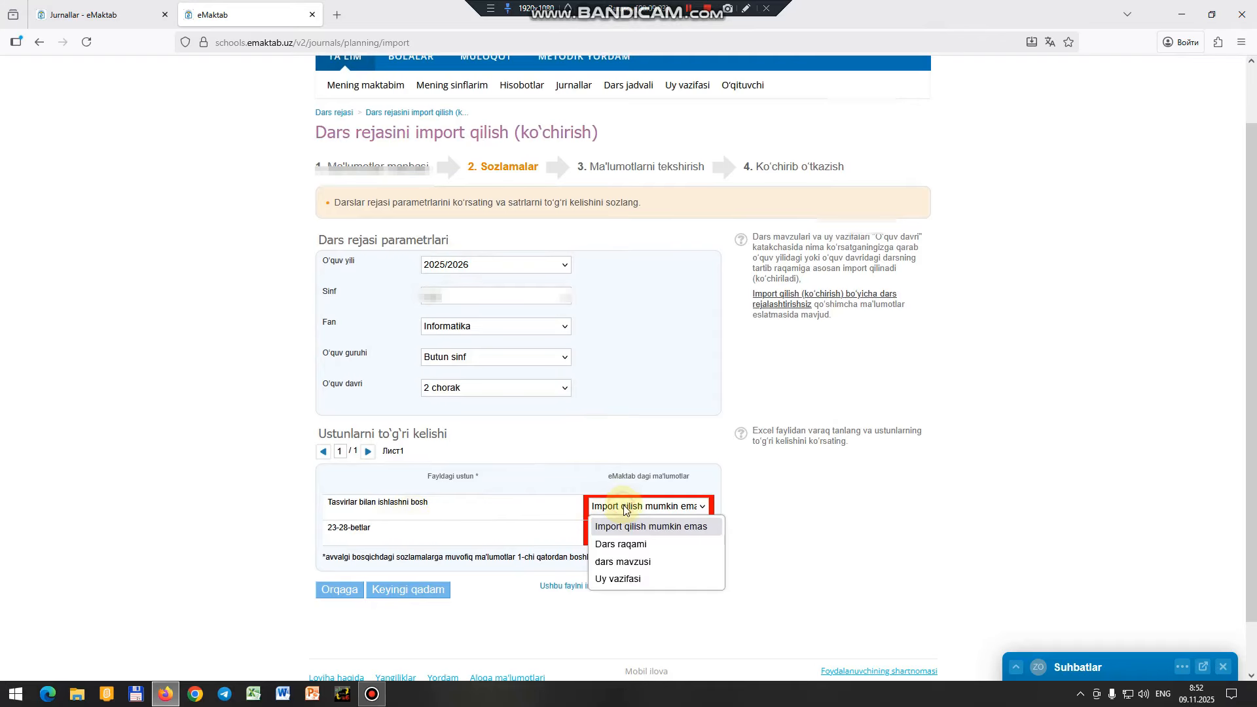
click(642, 562)
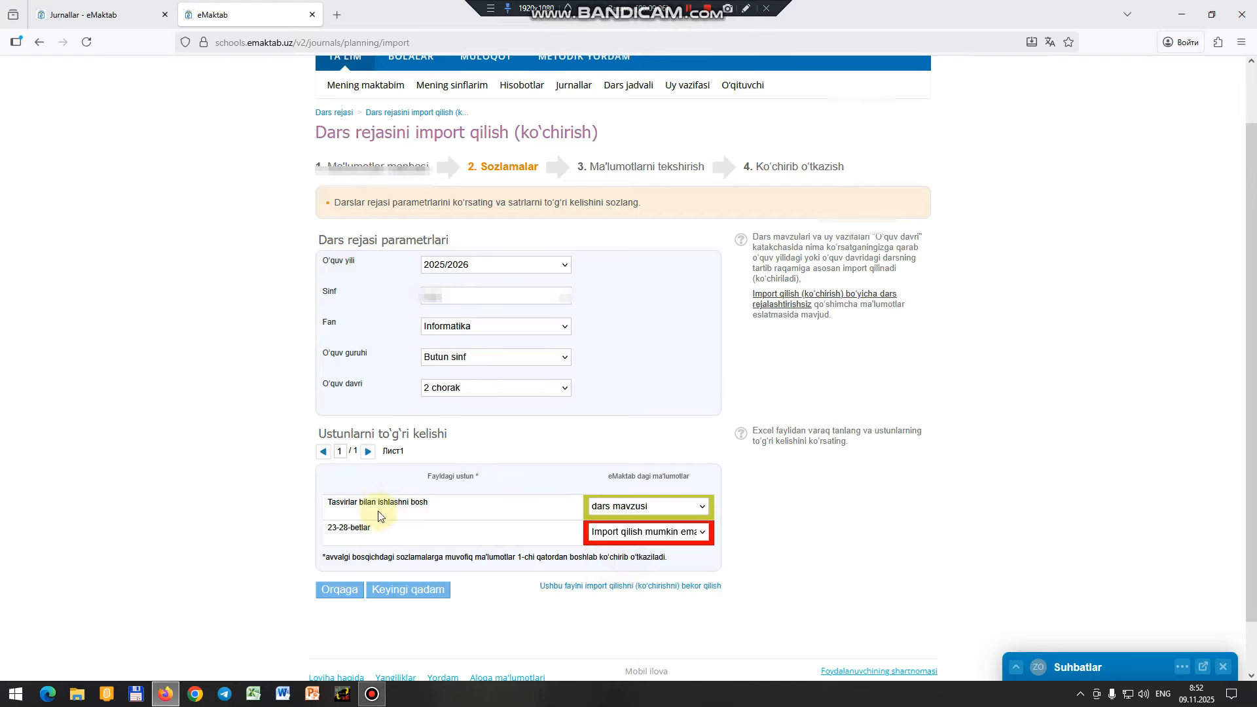
click(622, 540)
click(621, 604)
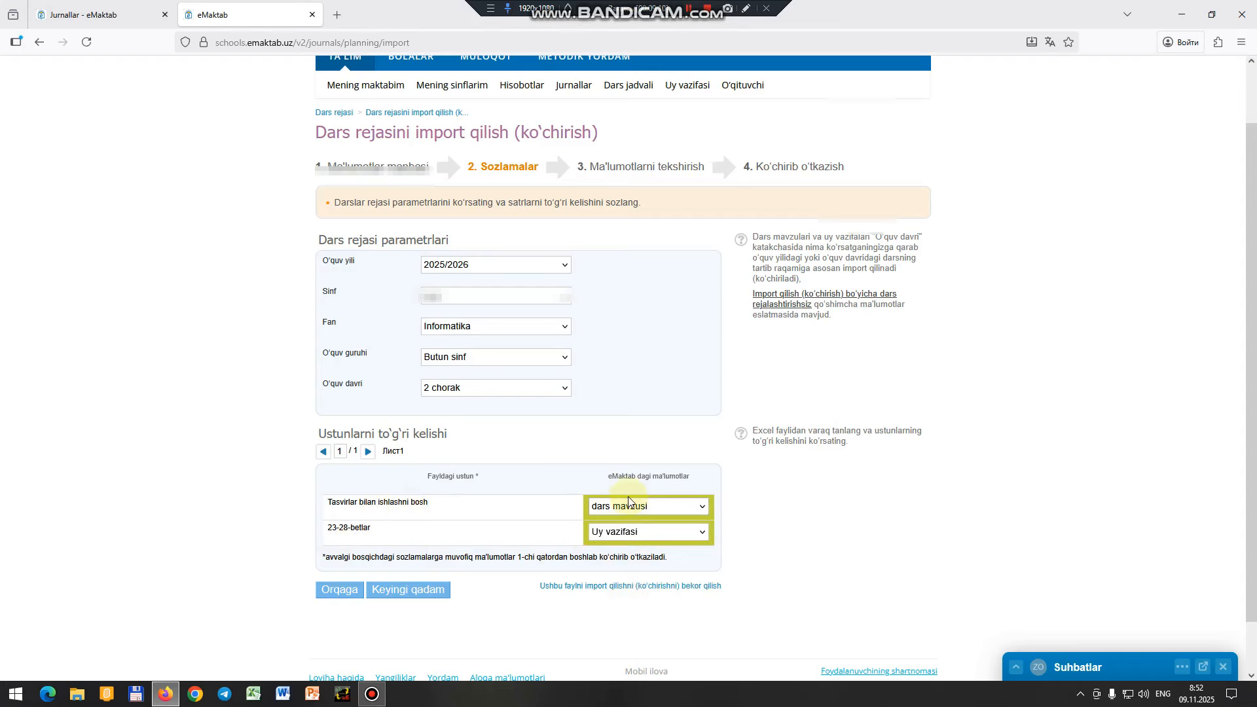
click(416, 591)
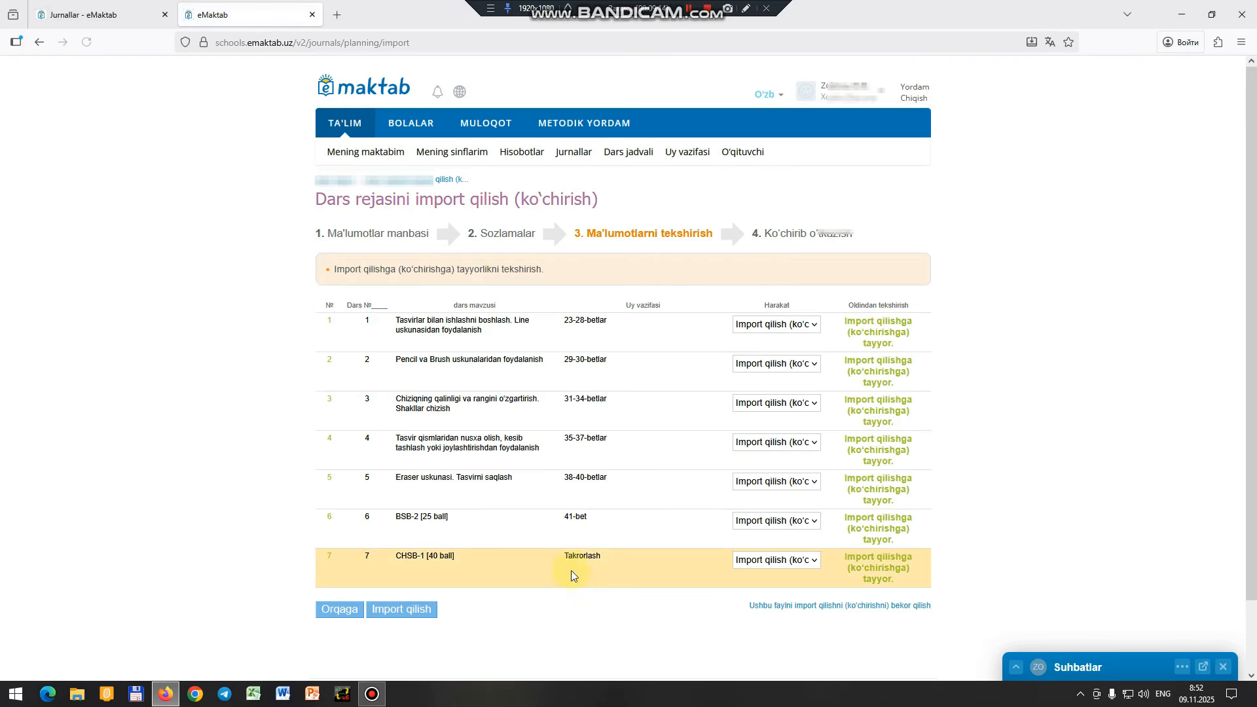
Check the lesson topics, homework entries and import readiness of the listed rows before importing
triple_click(412, 324)
click(569, 322)
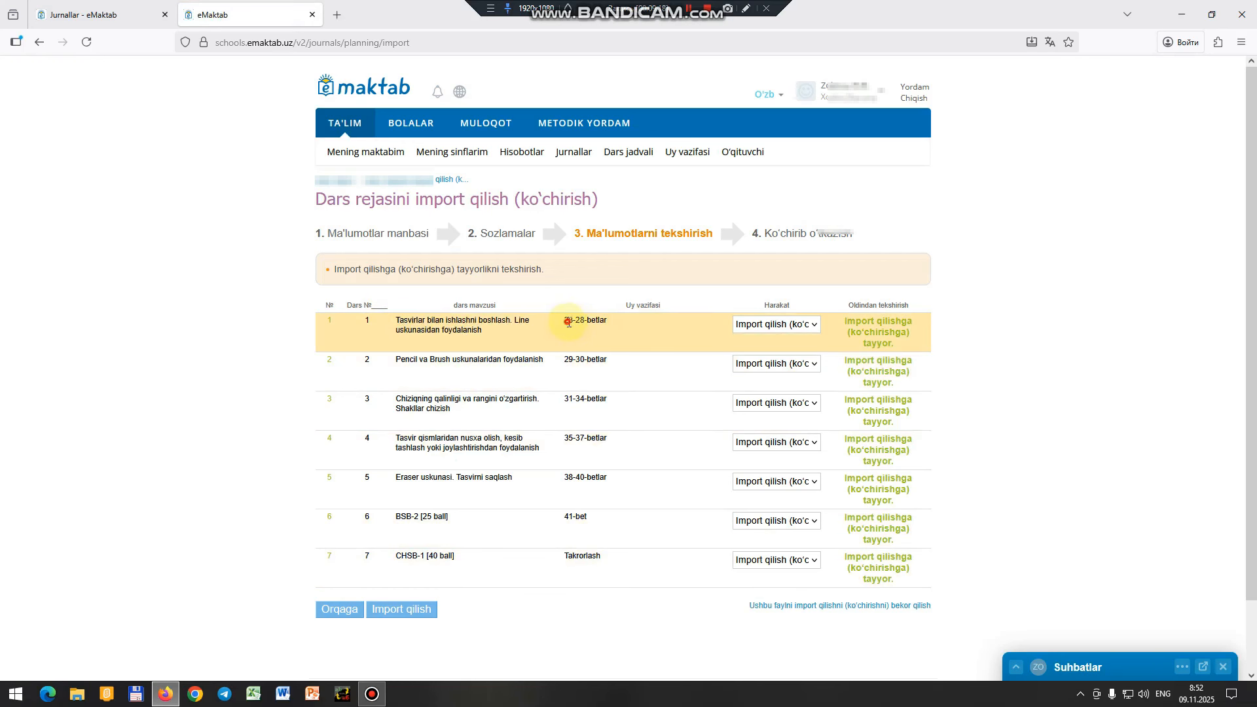
drag(569, 322, 601, 321)
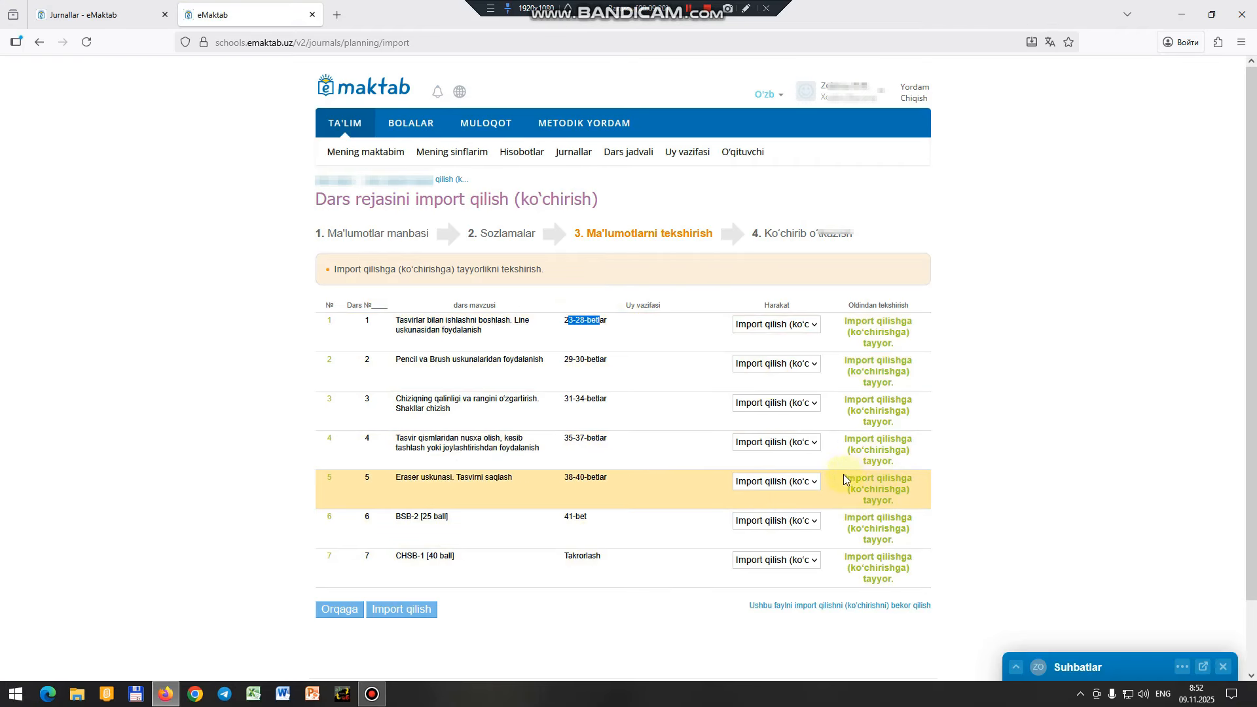
drag(843, 479, 910, 480)
click(954, 491)
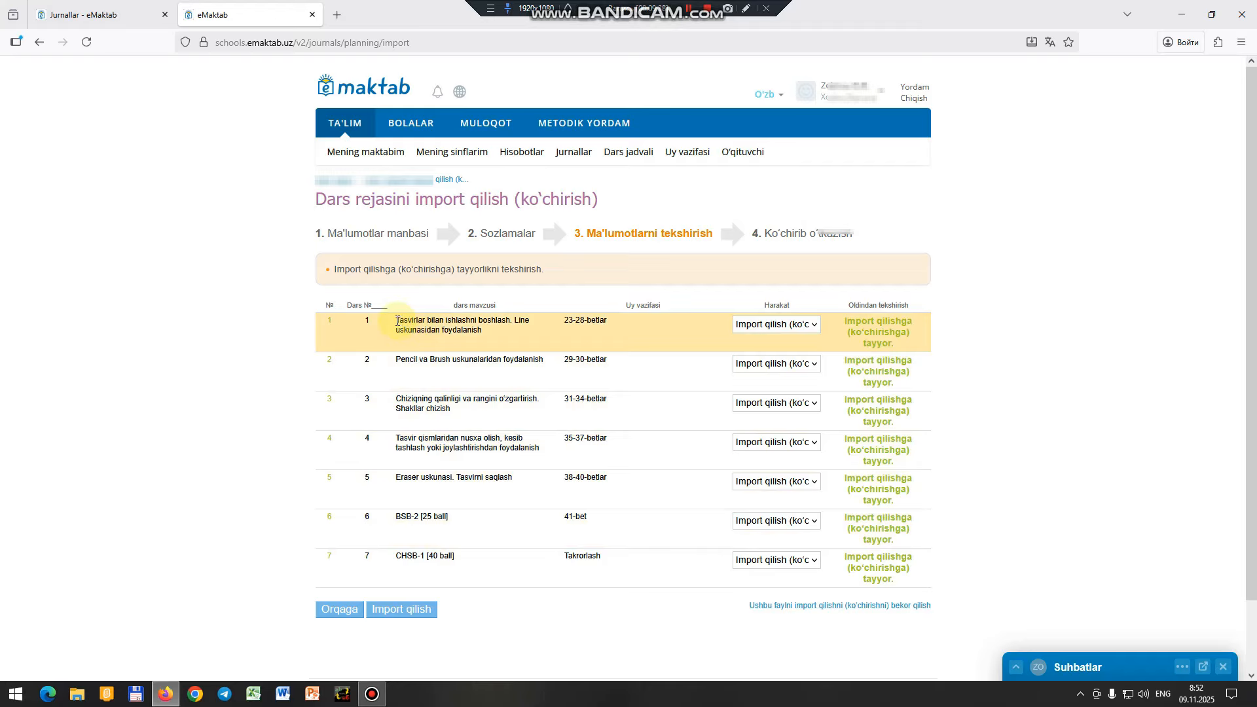
drag(397, 321, 464, 553)
click(467, 557)
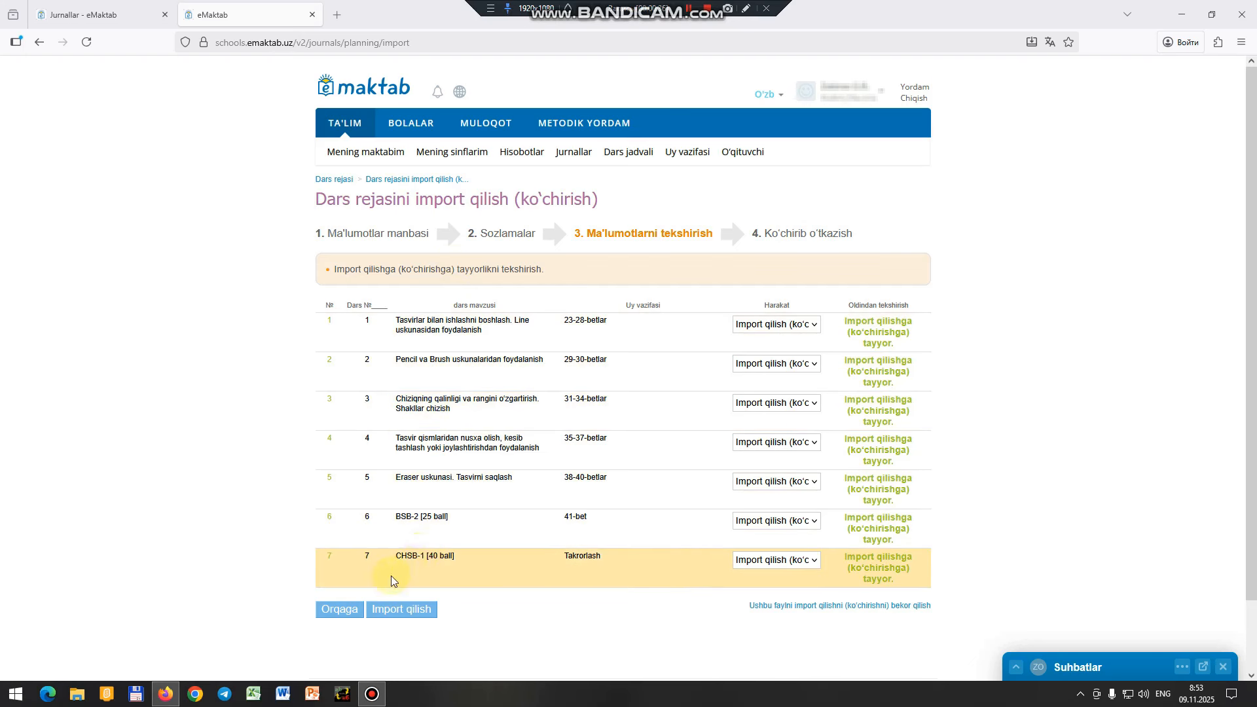
Import the checked lesson plan rows into the 5-B Informatika plan and return to the lesson planning page
click(403, 619)
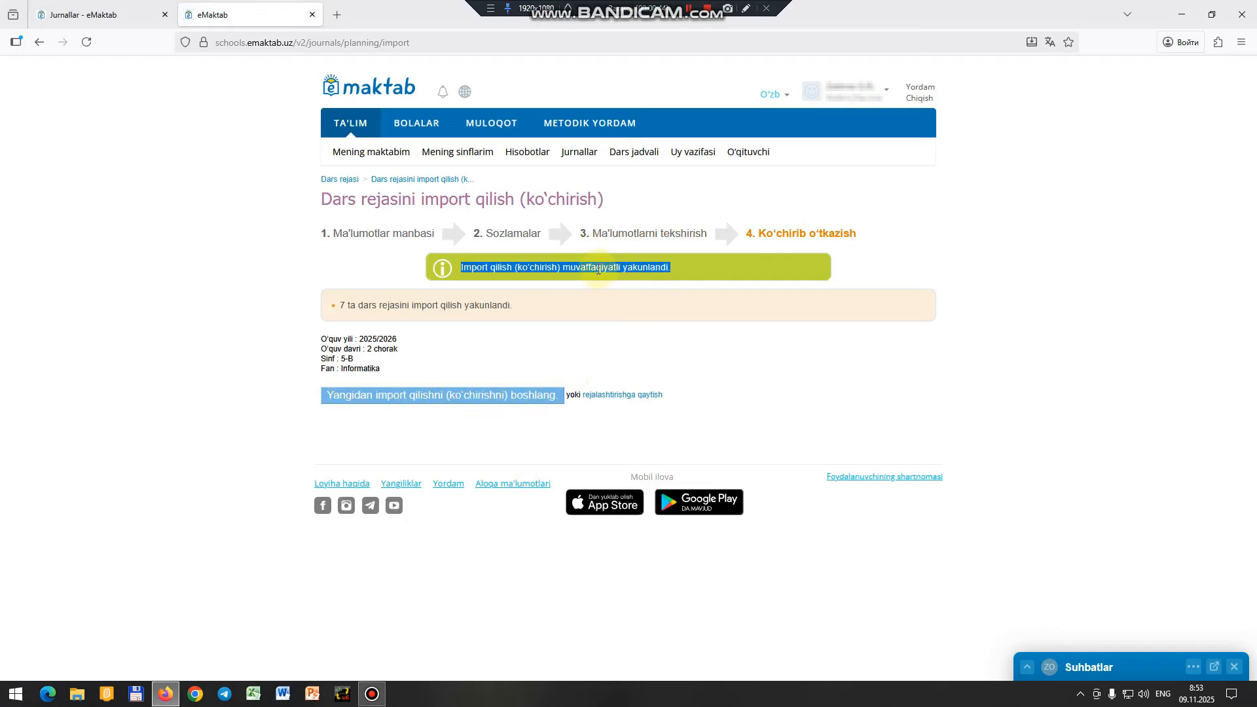
click(628, 372)
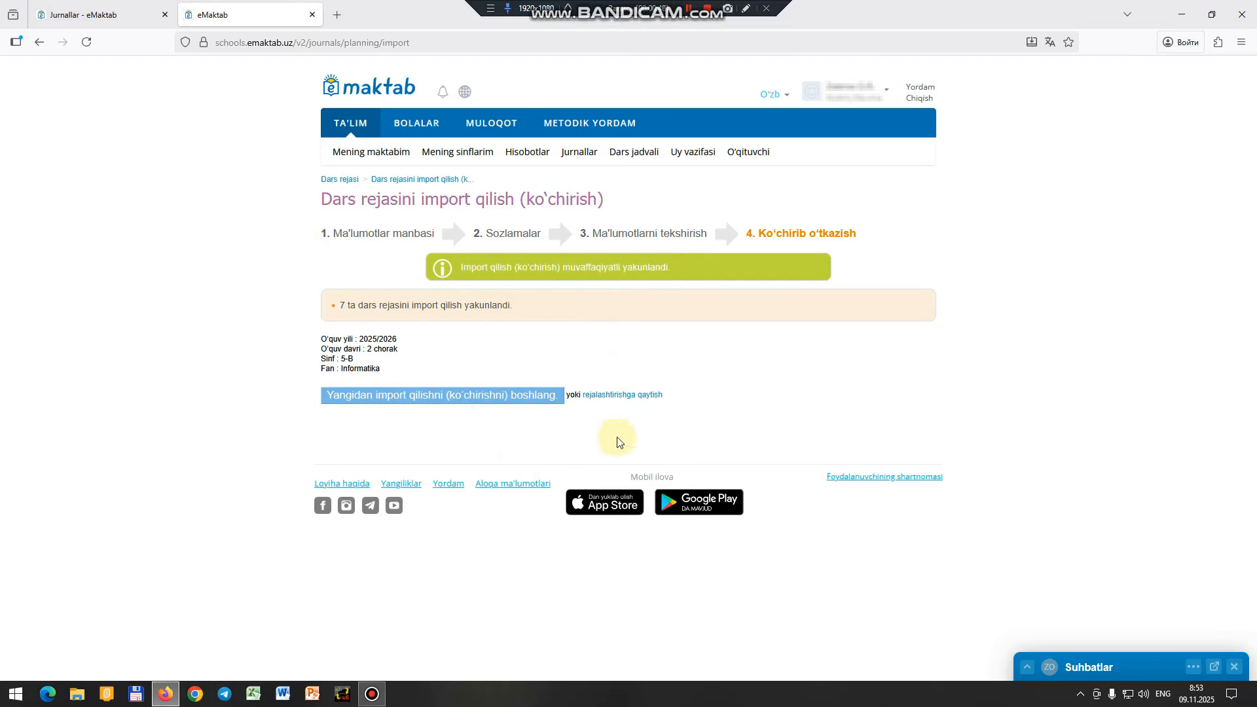
click(638, 396)
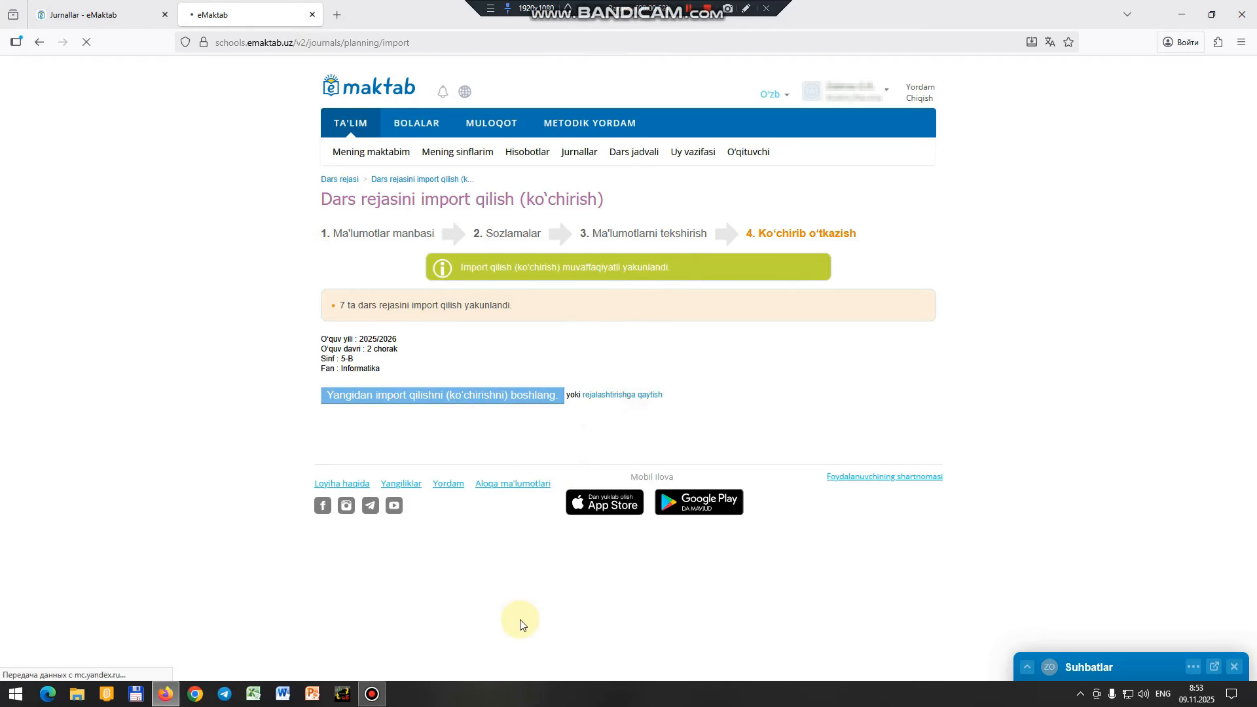